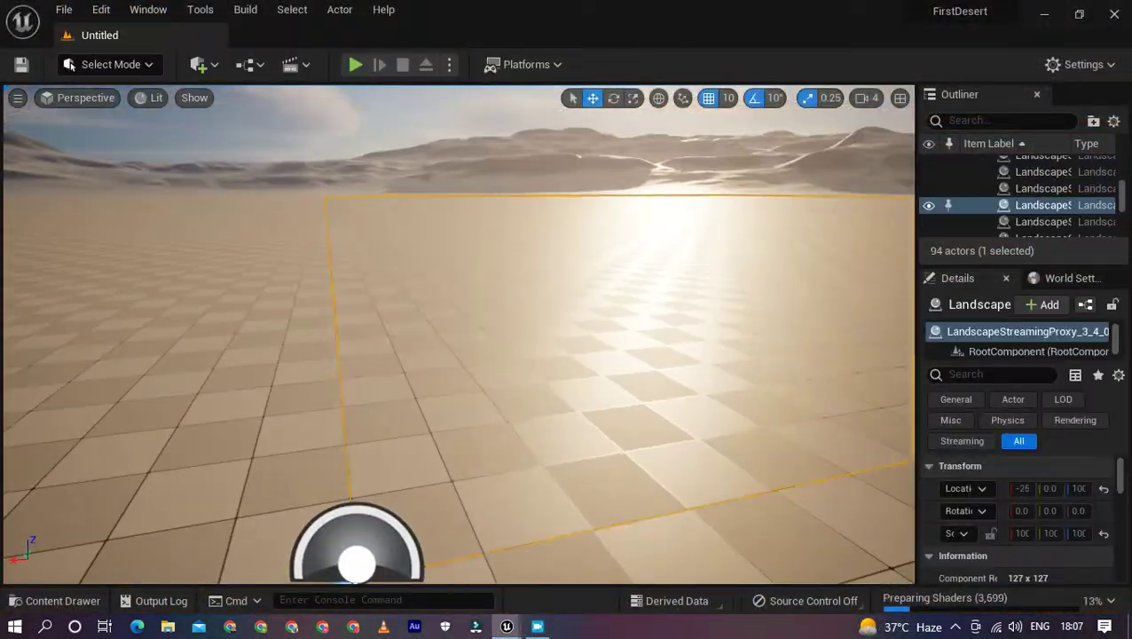
- Create a new level with sun, sky light, atmosphere, height fog and clouds, then enter Landscape mode
left_click(69, 9)
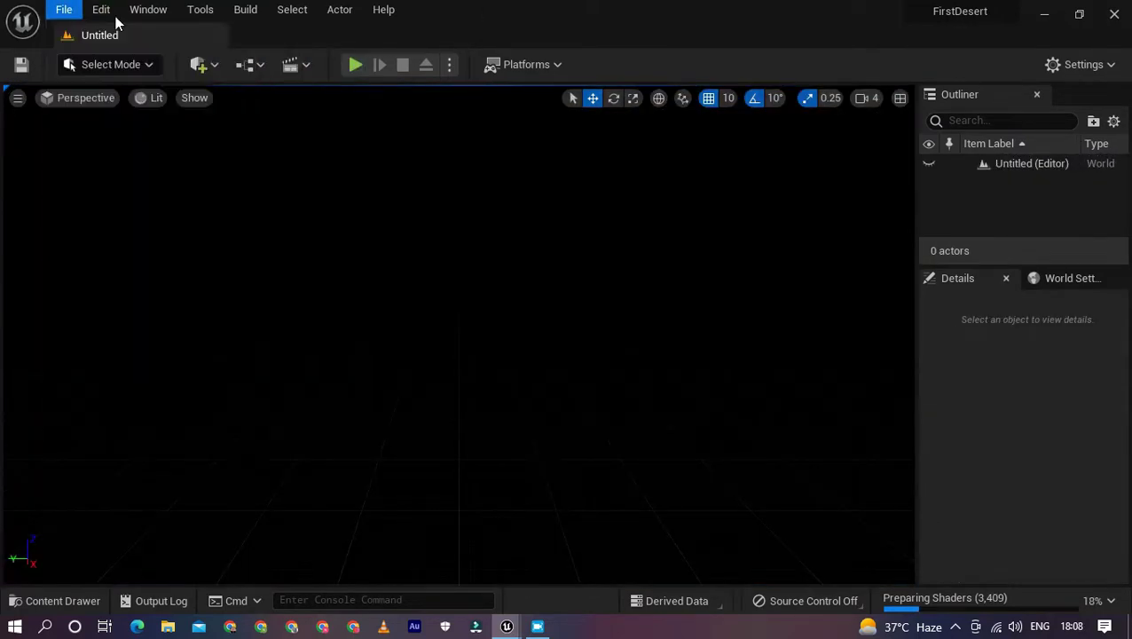
left_click(148, 9)
left_click(232, 149)
left_click(766, 83)
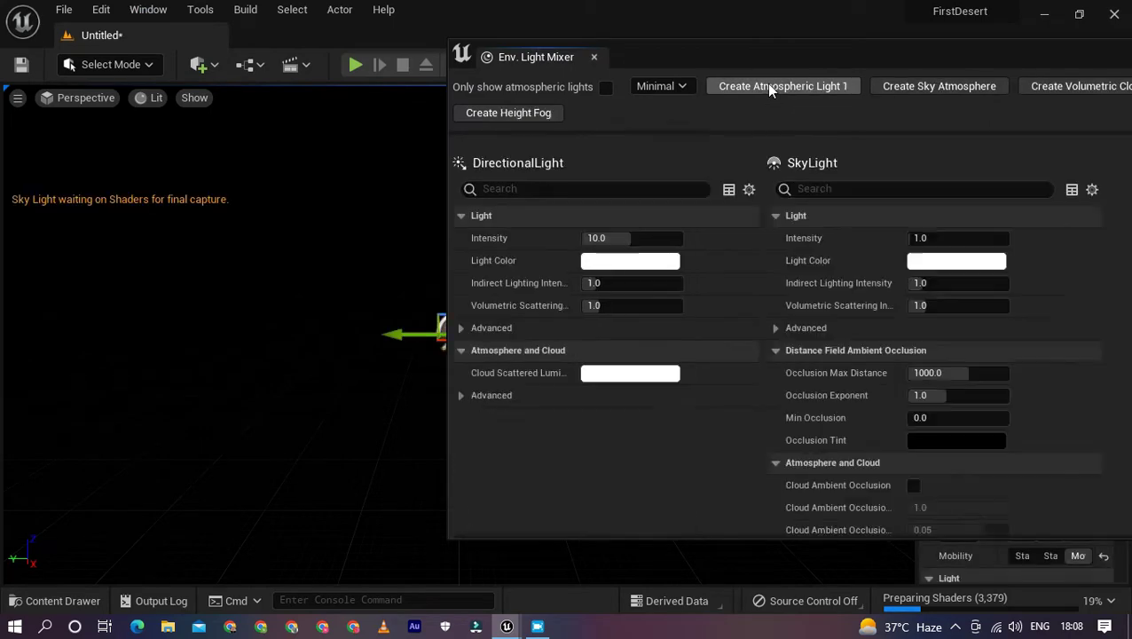
left_click(766, 83)
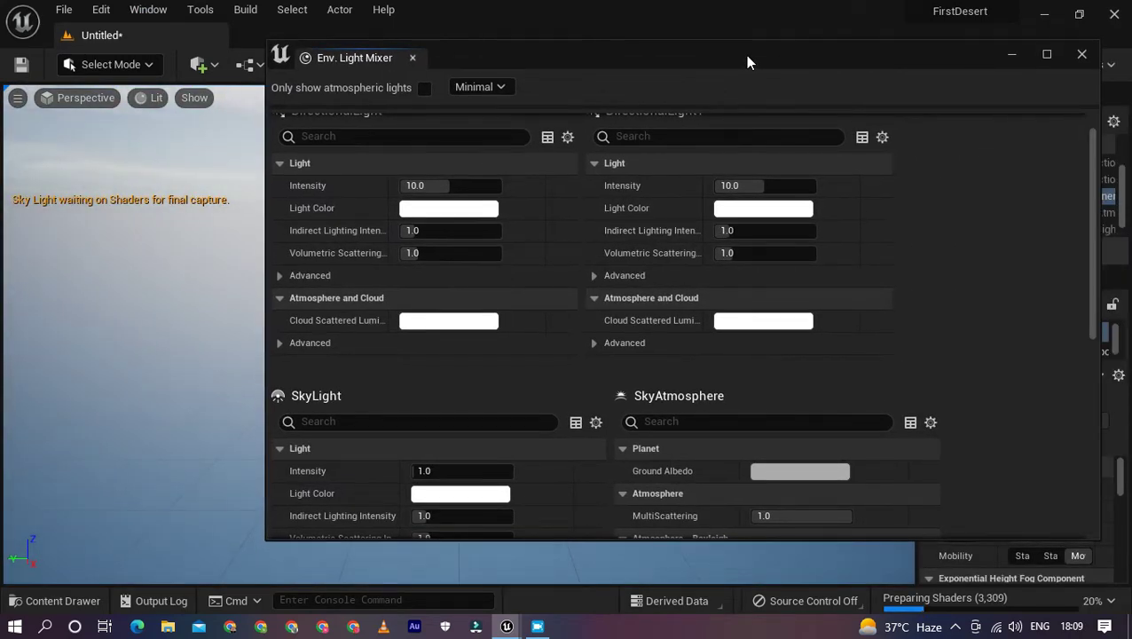
scroll(523, 373, "down", 10)
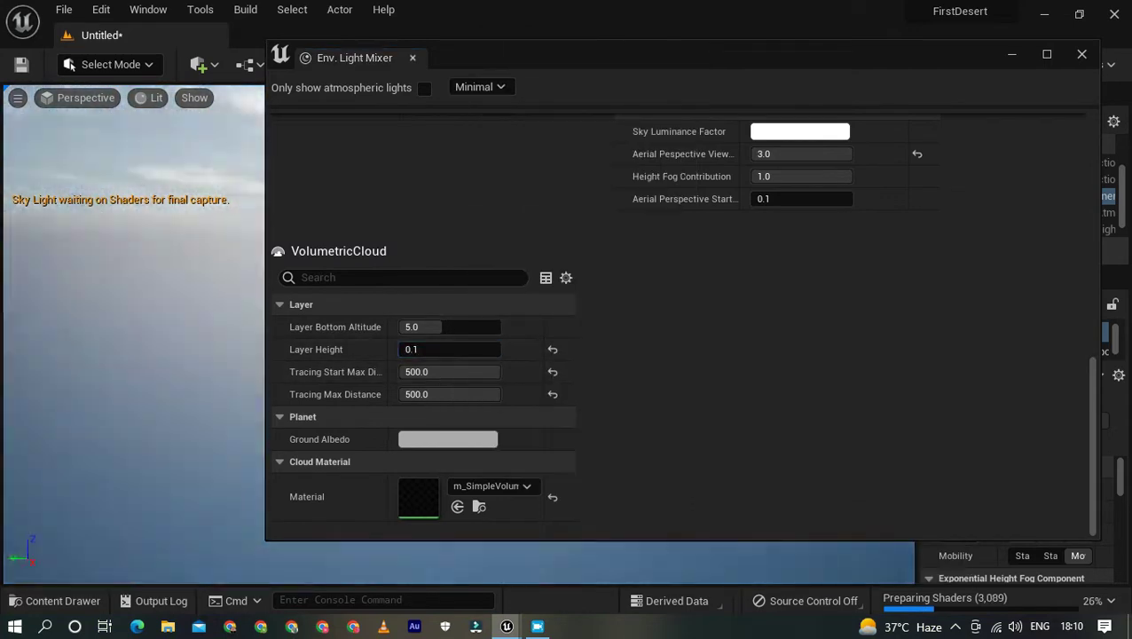
left_click(1082, 54)
left_click(111, 64)
left_click(91, 110)
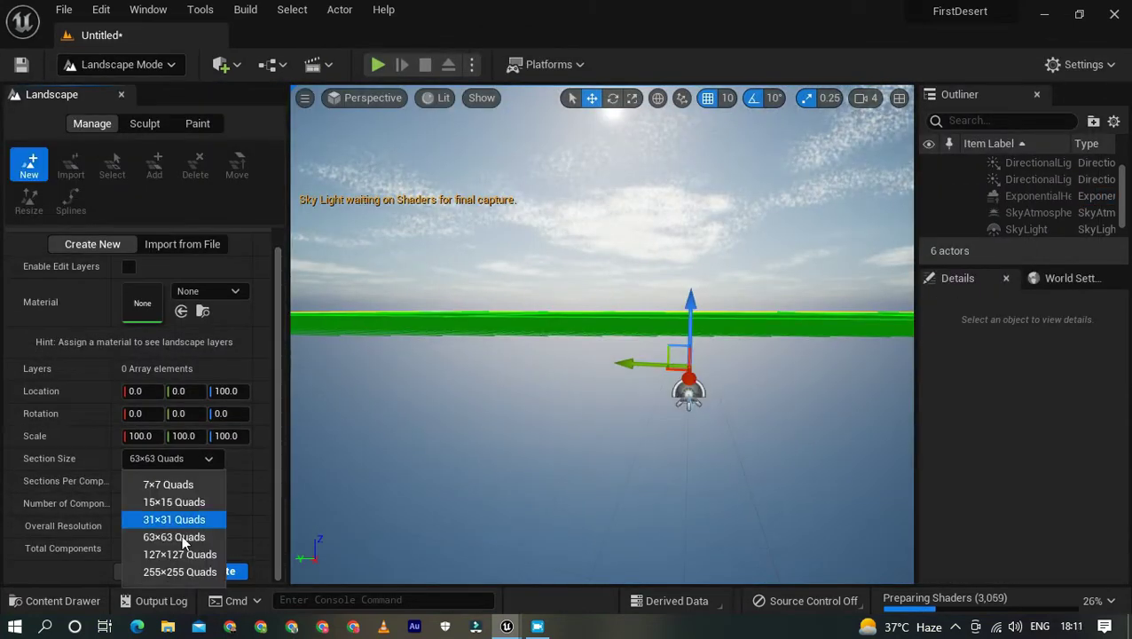
- Create the landscape and open its MI_Bright_Desert_Sand_sjzk material instance for editing
left_click(218, 570)
left_click(148, 9)
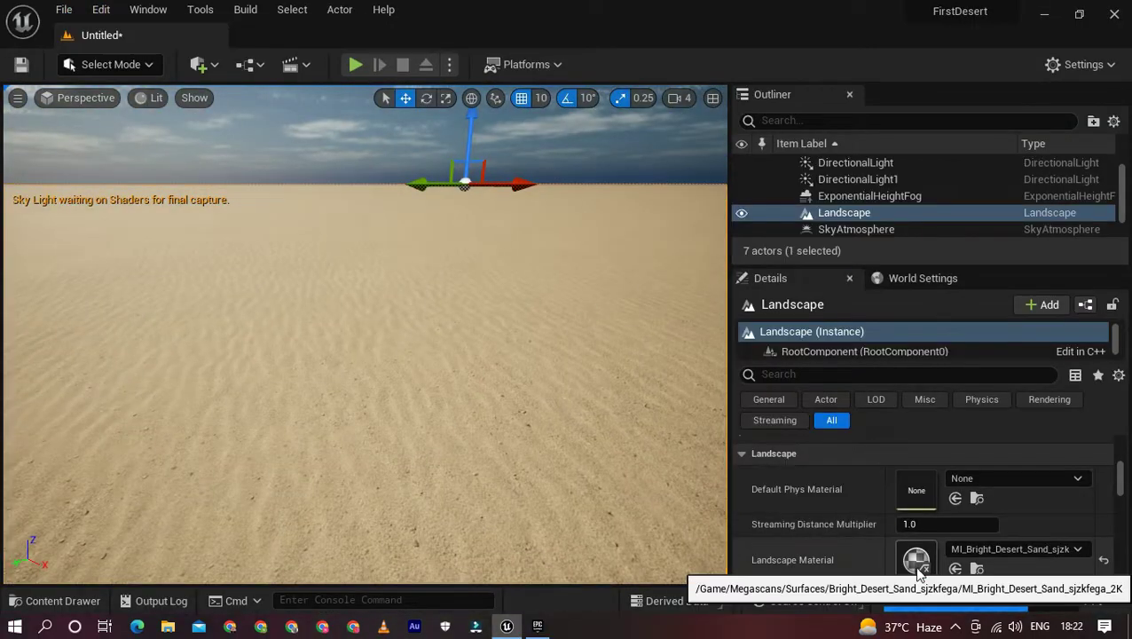
double_click(917, 560)
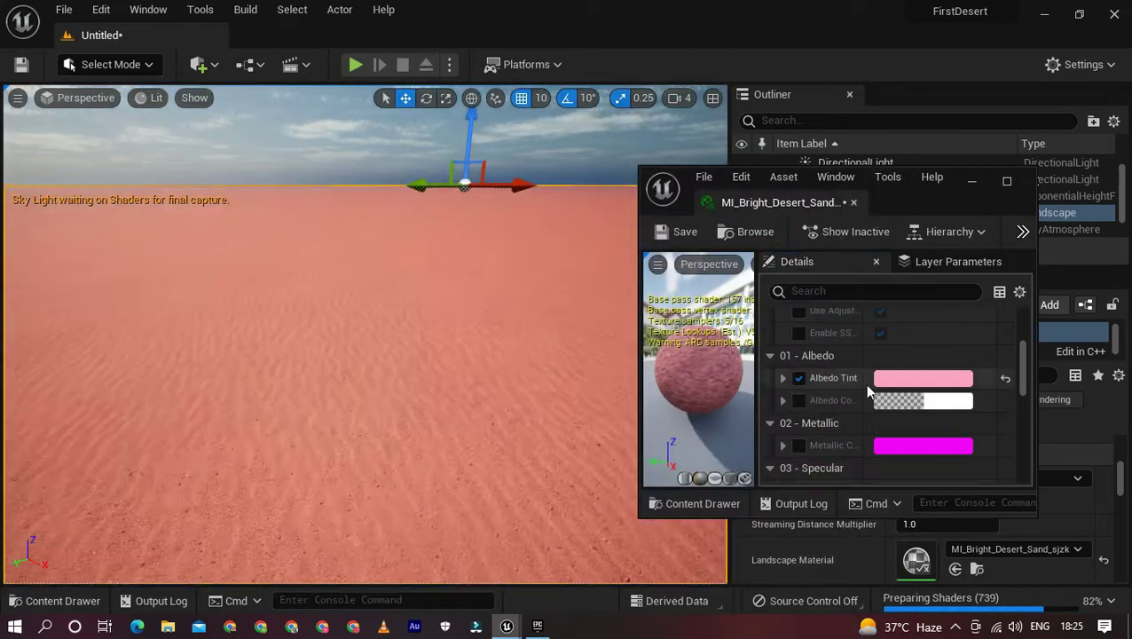
- Try out orange and pink albedo tints on the desert sand material
left_click(875, 382)
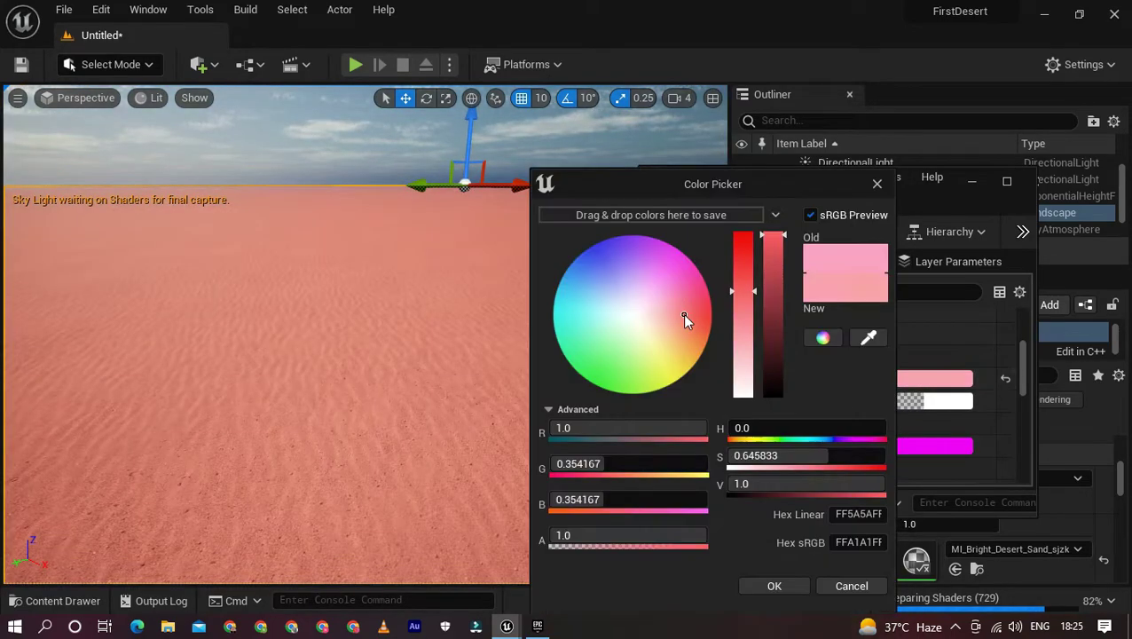
left_click_drag(683, 314, 701, 331)
left_click(716, 377)
left_click(889, 382)
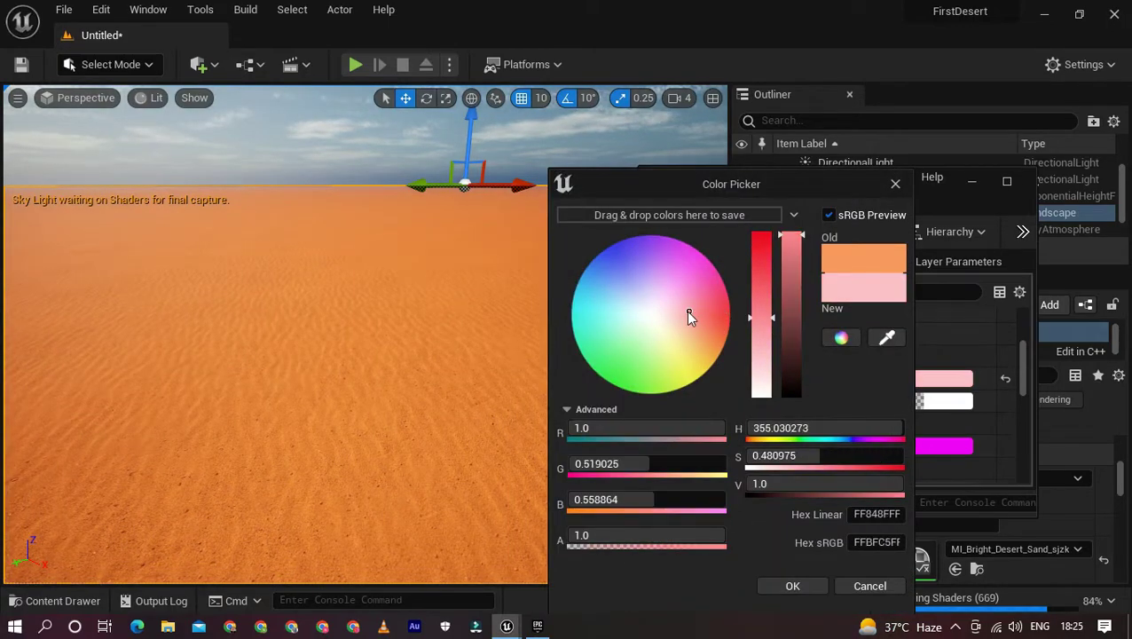
left_click(513, 437)
- Settle the sand's albedo tint on orange and close the material instance editor
left_click(923, 378)
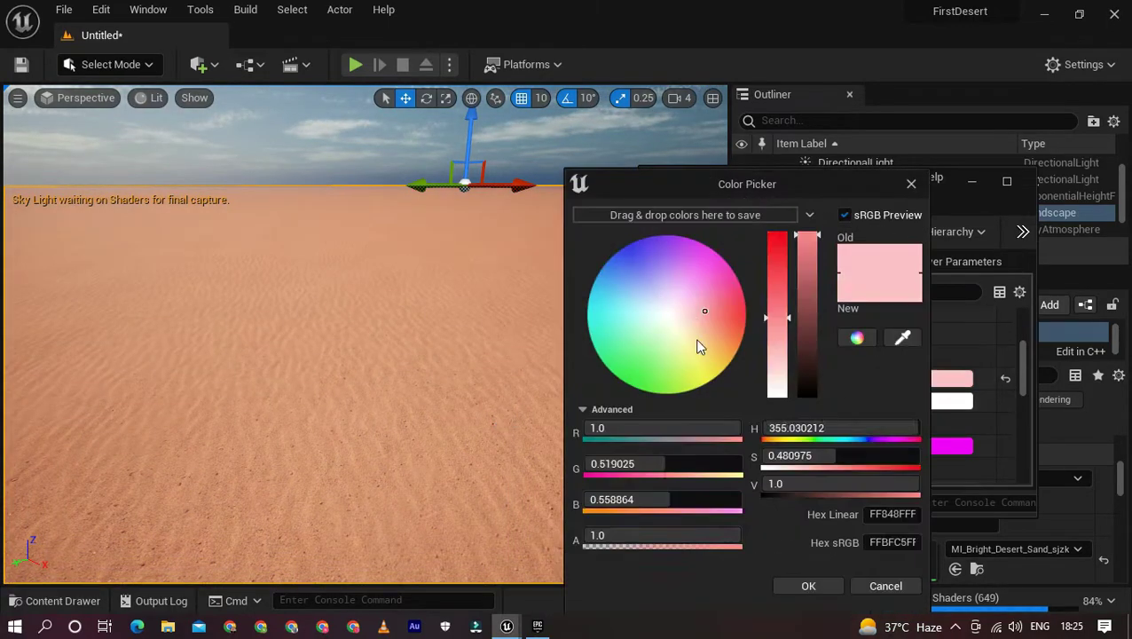
left_click_drag(703, 311, 699, 317)
left_click(823, 585)
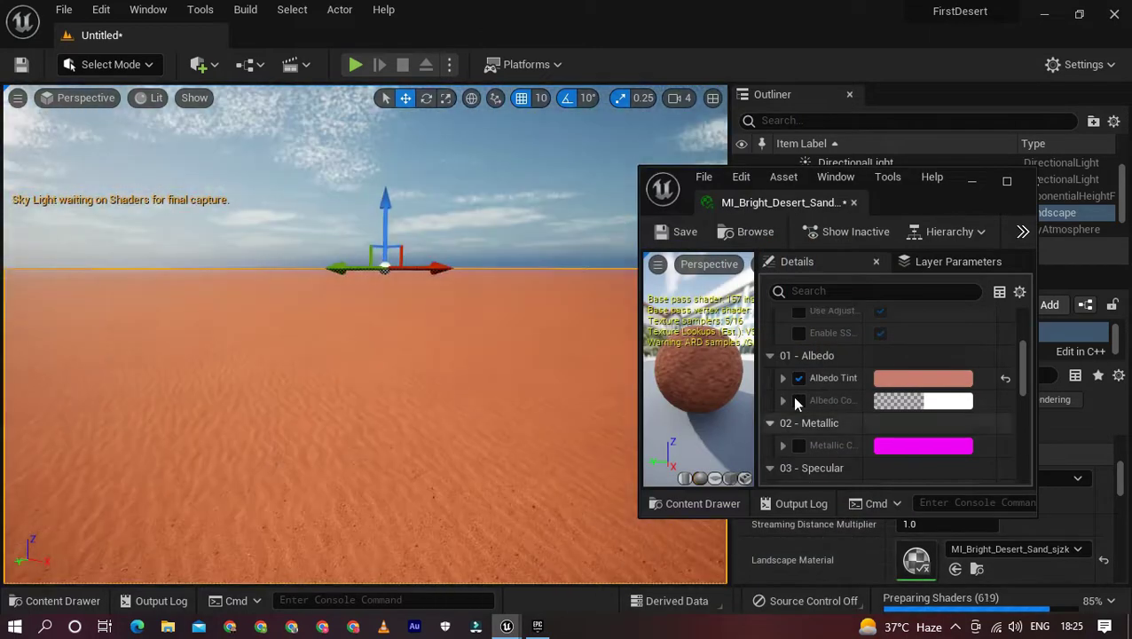
left_click(896, 378)
left_click(781, 585)
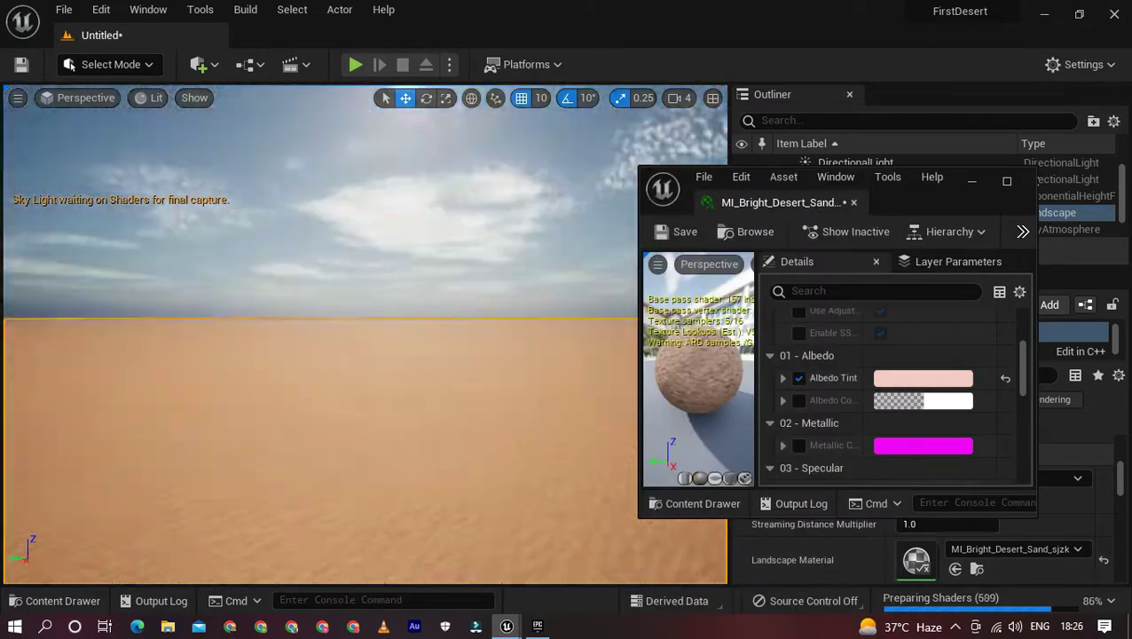
left_click(923, 378)
left_click(900, 586)
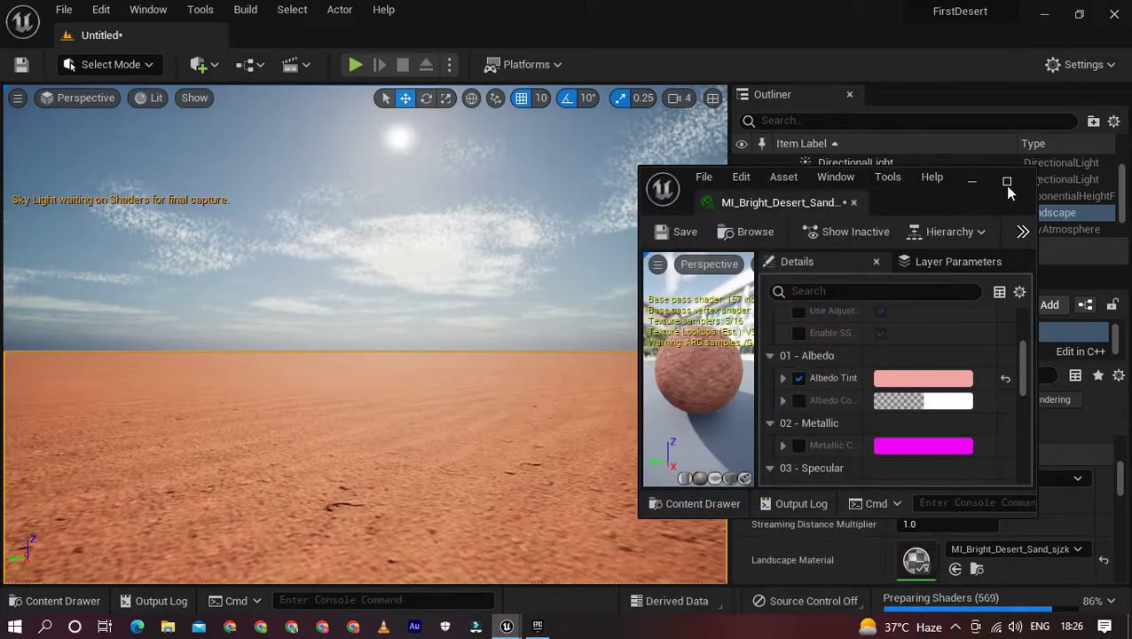
left_click(972, 181)
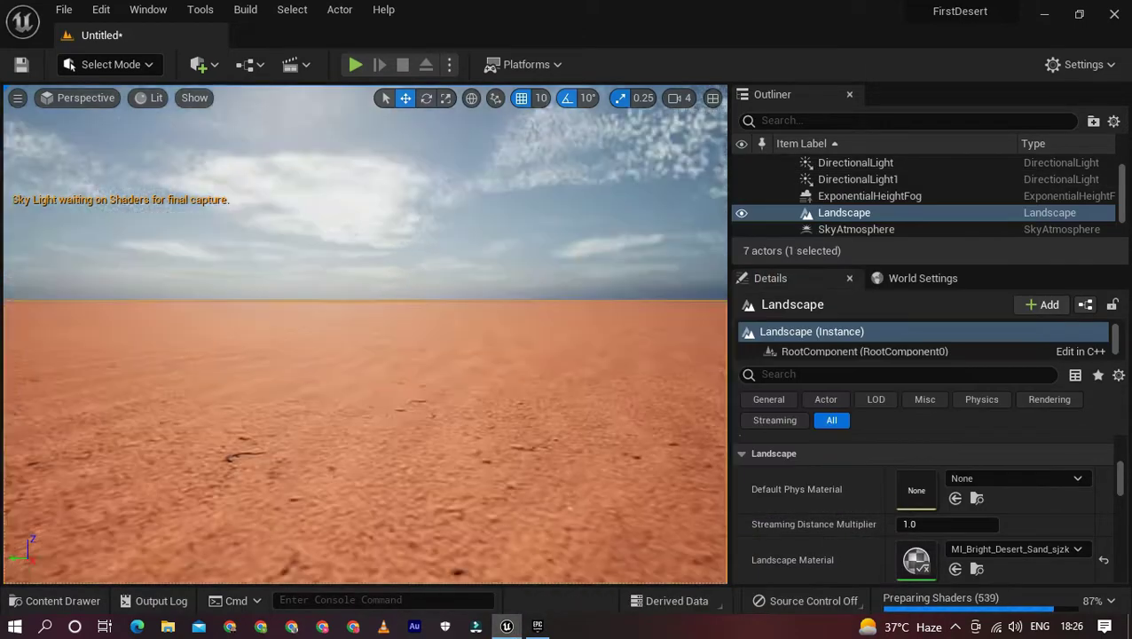
- Turn the view toward the sun and delete the stray point light
right_click_drag(363, 355, 355, 302)
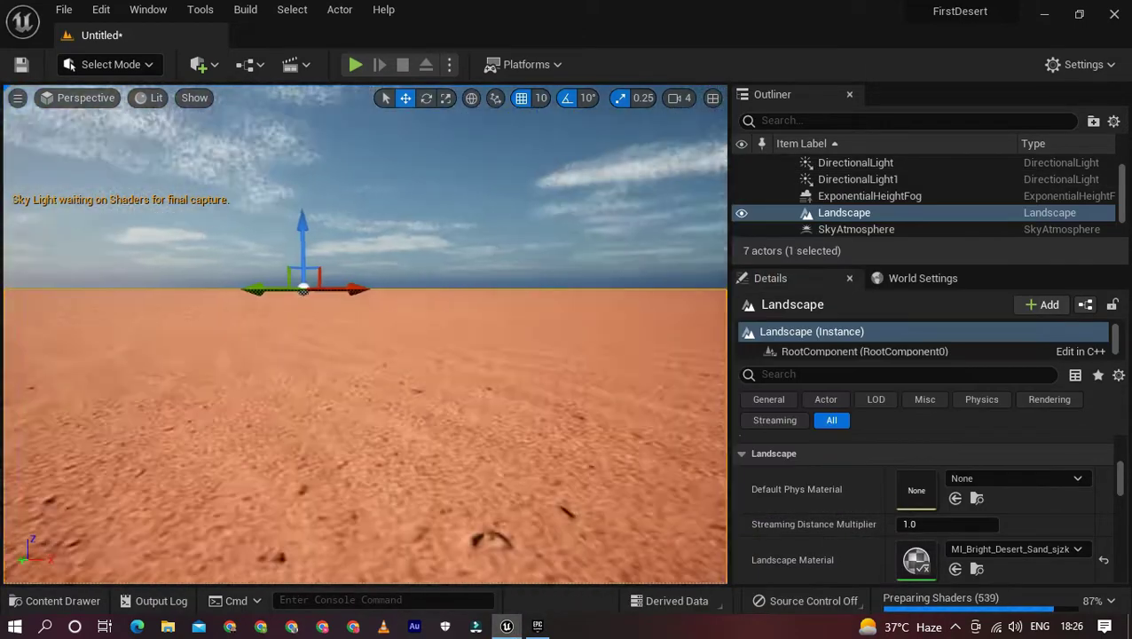
key("Escape")
right_click_drag(286, 117, 134, 120)
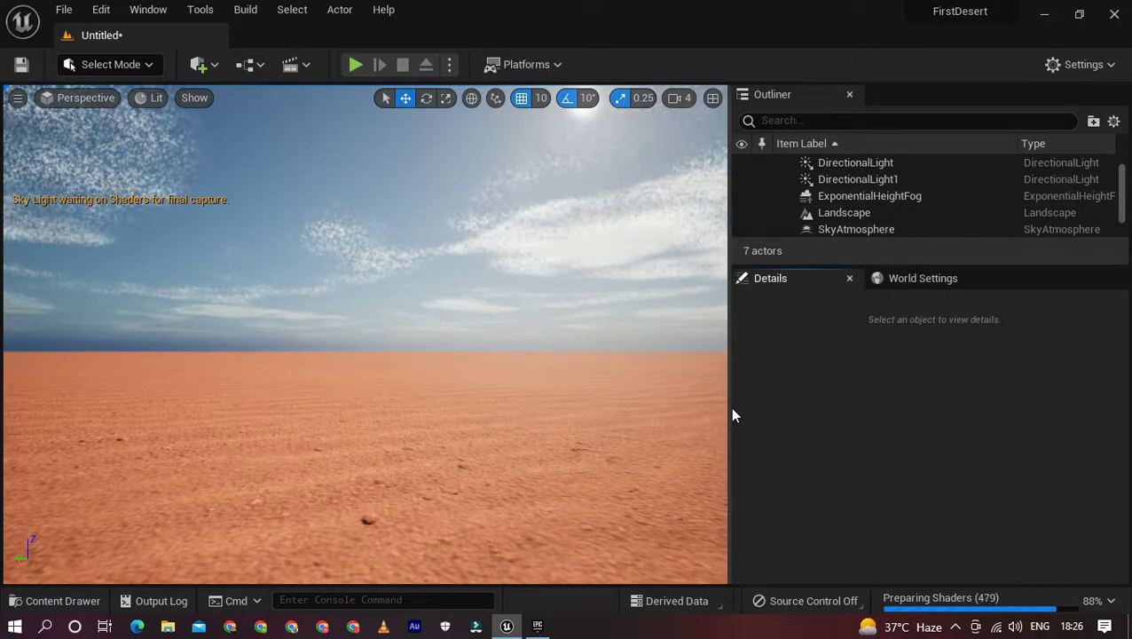
left_click(721, 415)
left_click_drag(728, 418, 874, 418)
right_click_drag(621, 399, 621, 462)
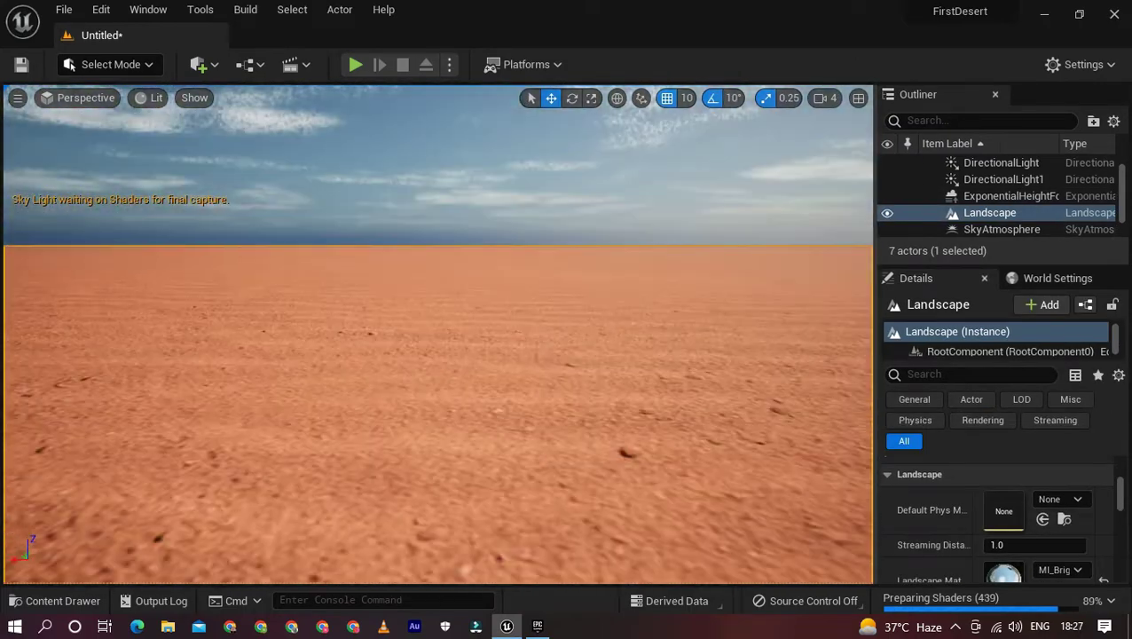
right_click_drag(568, 300, 567, 266)
key("ctrl+z")
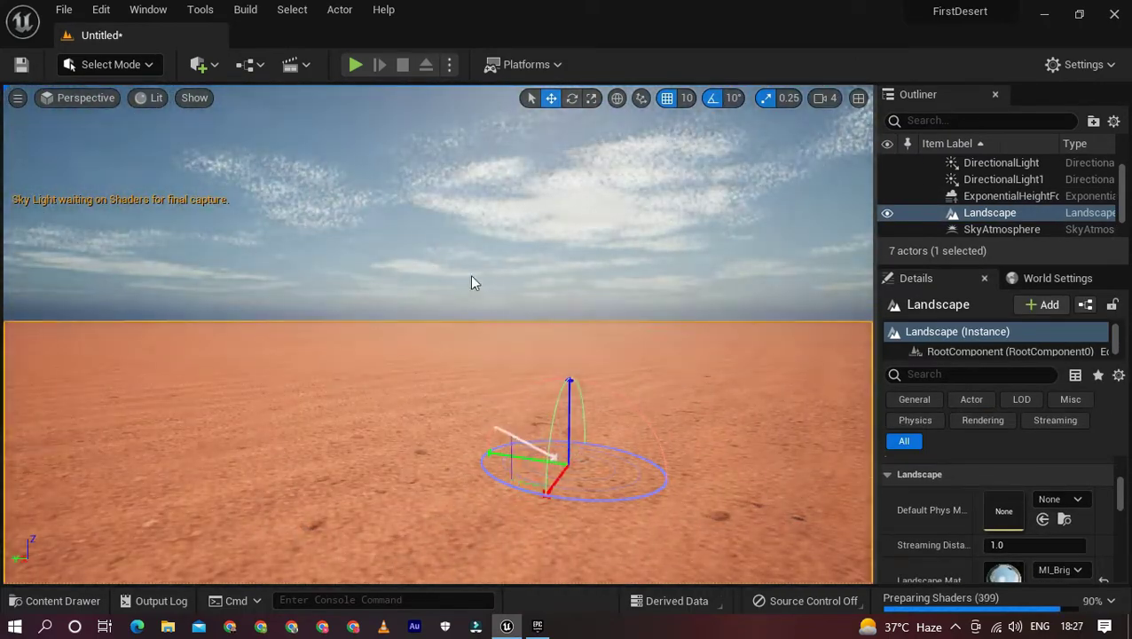
mouse_move(470, 280)
right_mouse_down()
mouse_move(592, 245)
mouse_move(606, 258)
right_mouse_up()
right_click_drag(450, 326, 528, 313)
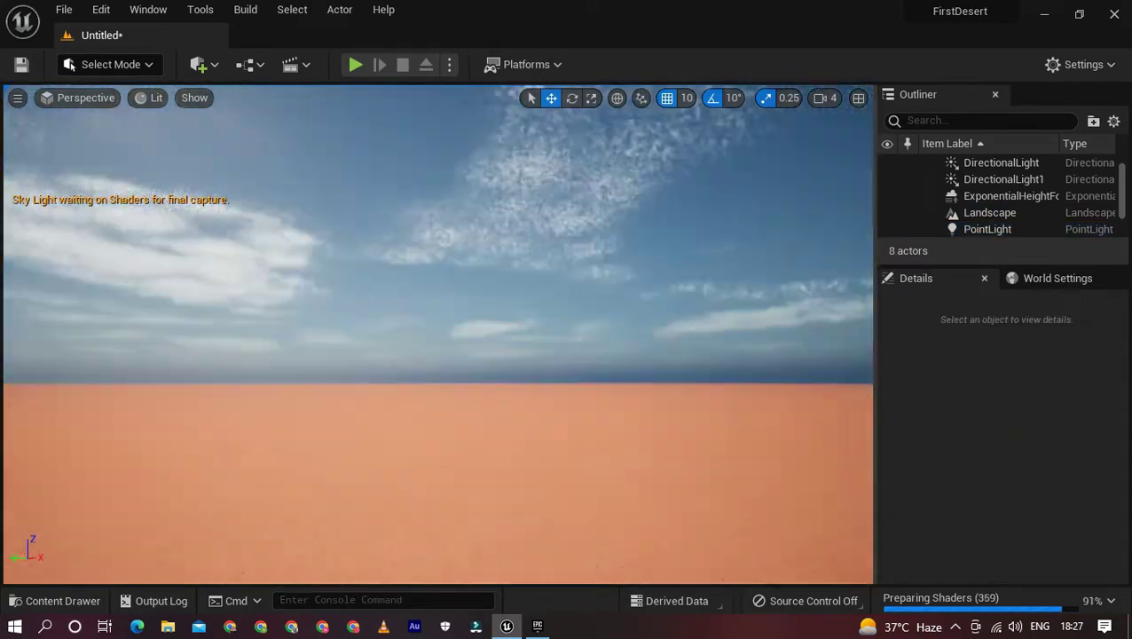
left_click(469, 258)
left_click(456, 299)
key("ctrl+z")
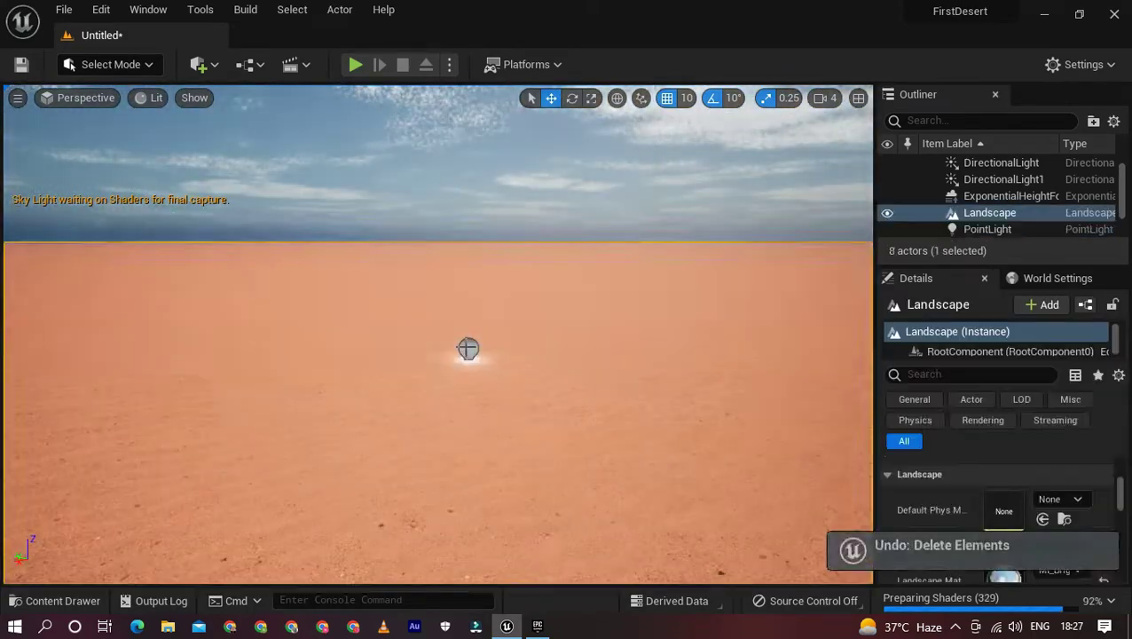
key("Delete")
right_click_drag(455, 298, 679, 303)
- Drop the extra DirectionalLight1, lower the sun for sunset, and enter Landscape sculpting
left_click(985, 180)
key("Down")
key("Down")
key("Down")
key("Down")
key("Down")
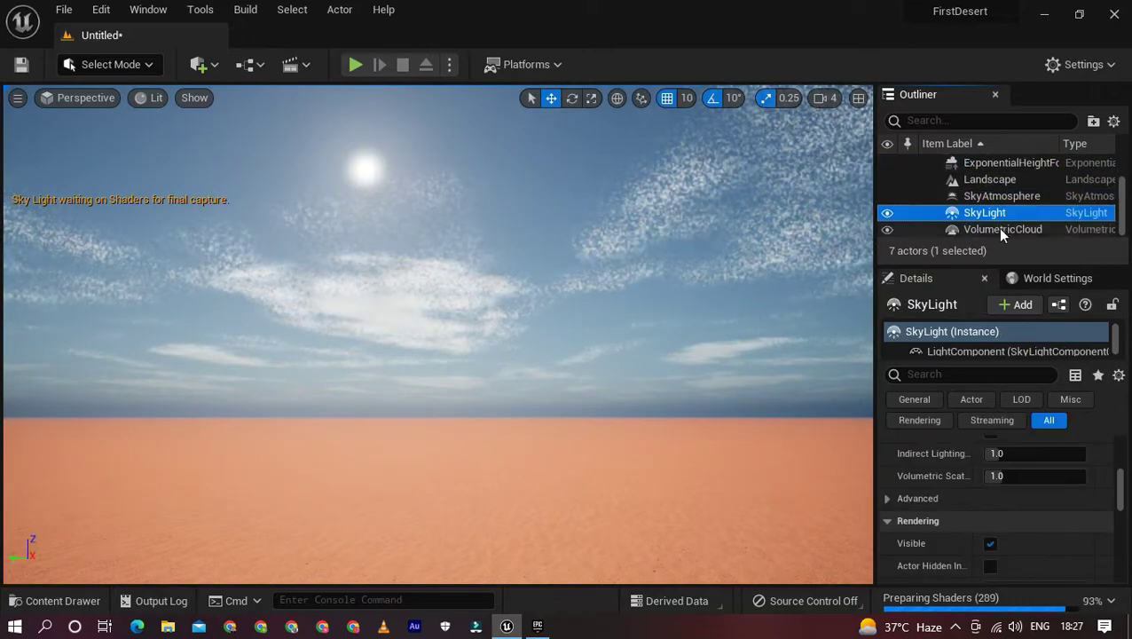
key("Down")
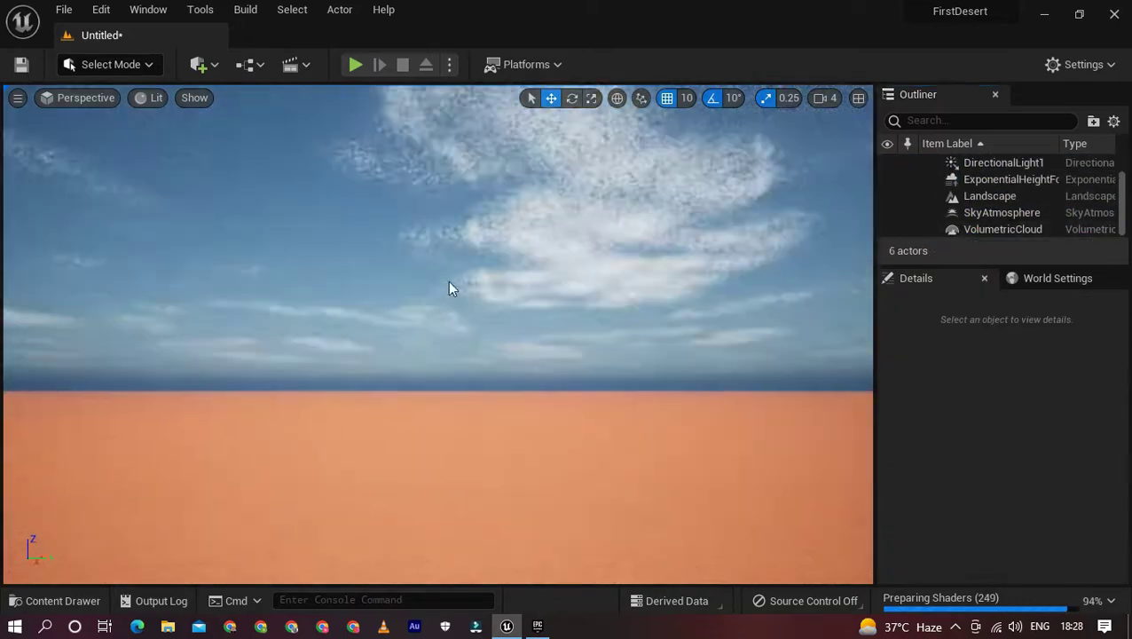
key("ctrl+z")
key("ctrl+z")
left_click(486, 184)
right_click_drag(487, 185, 717, 366)
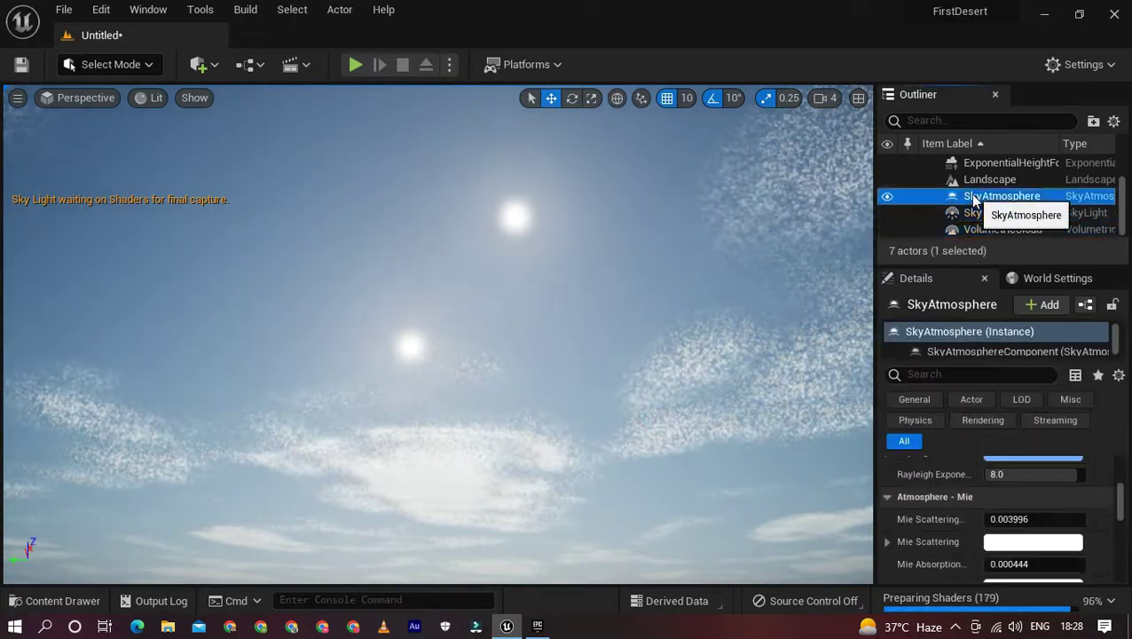
key("ctrl+z")
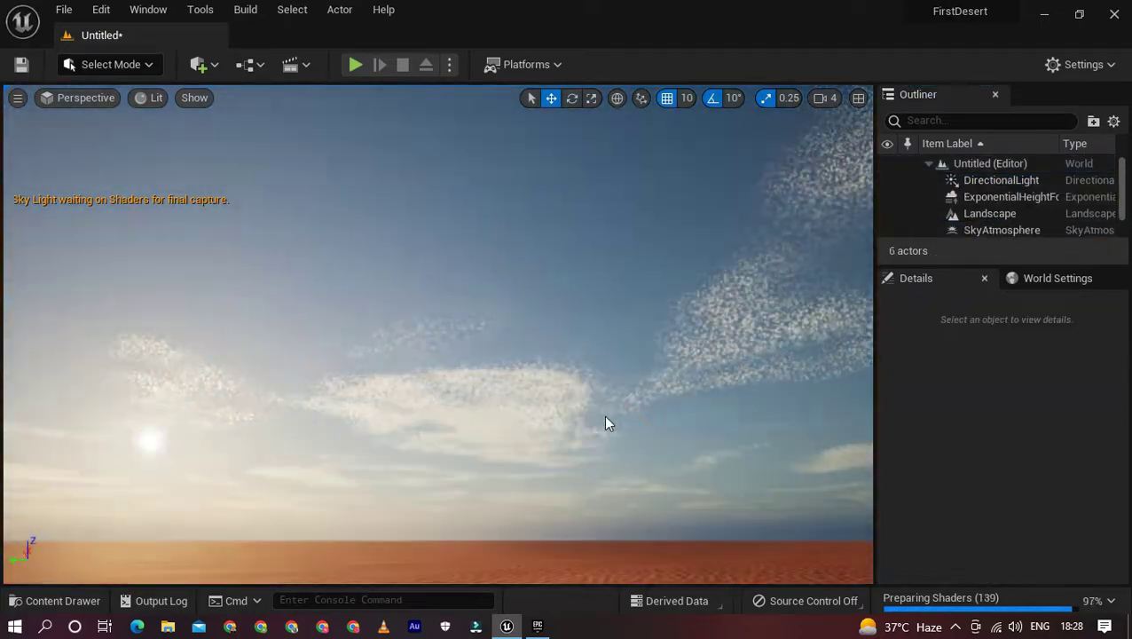
key("ctrl+z")
key("ctrl+z")
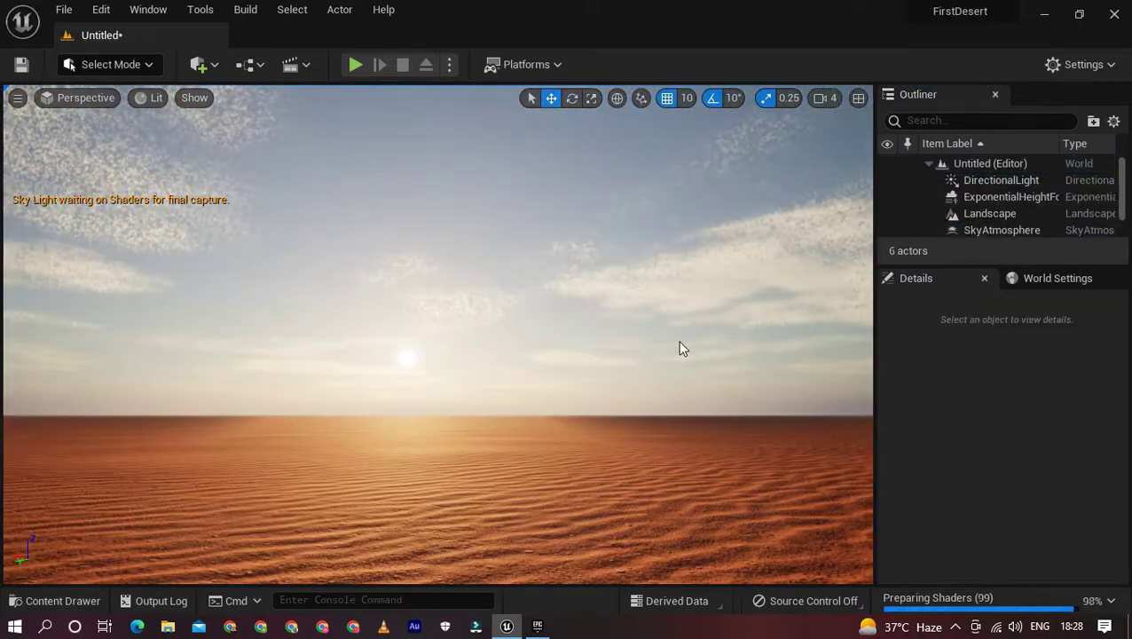
key("shift+2")
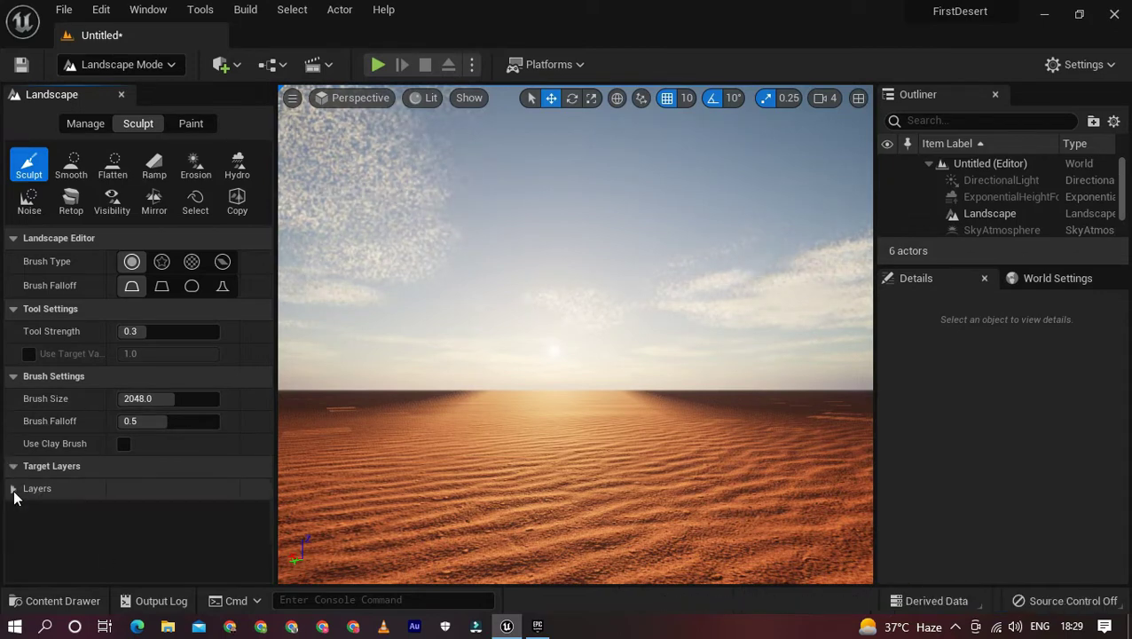
- Try the Mirror, Visibility and Smooth tools, ending on Flatten at strength 0.3 with a 2048 brush
left_click(154, 200)
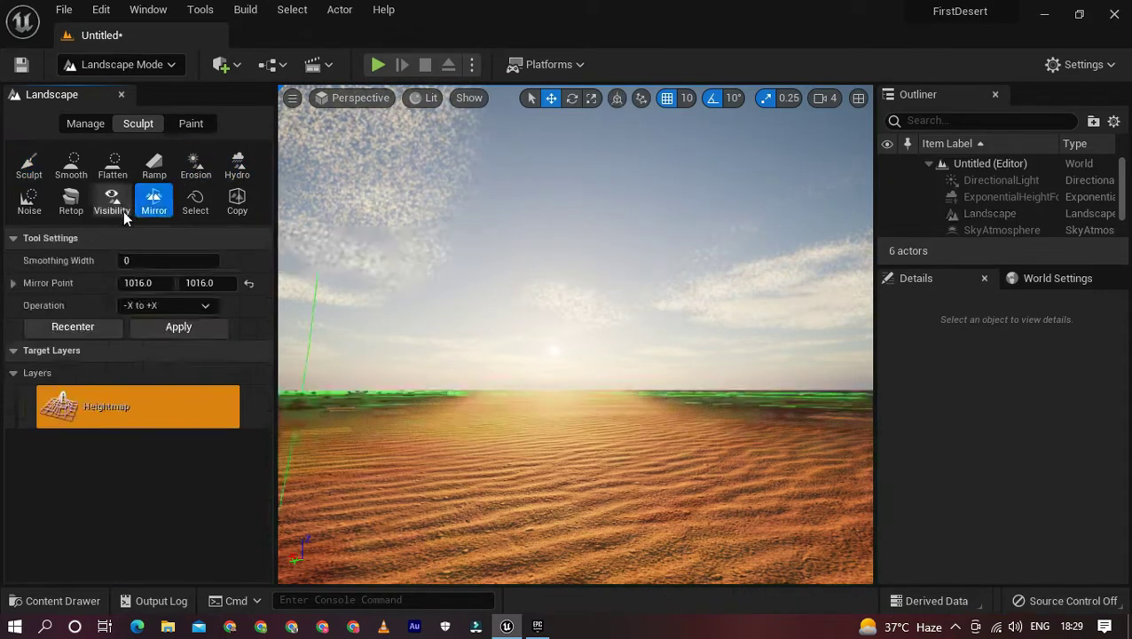
left_click(123, 209)
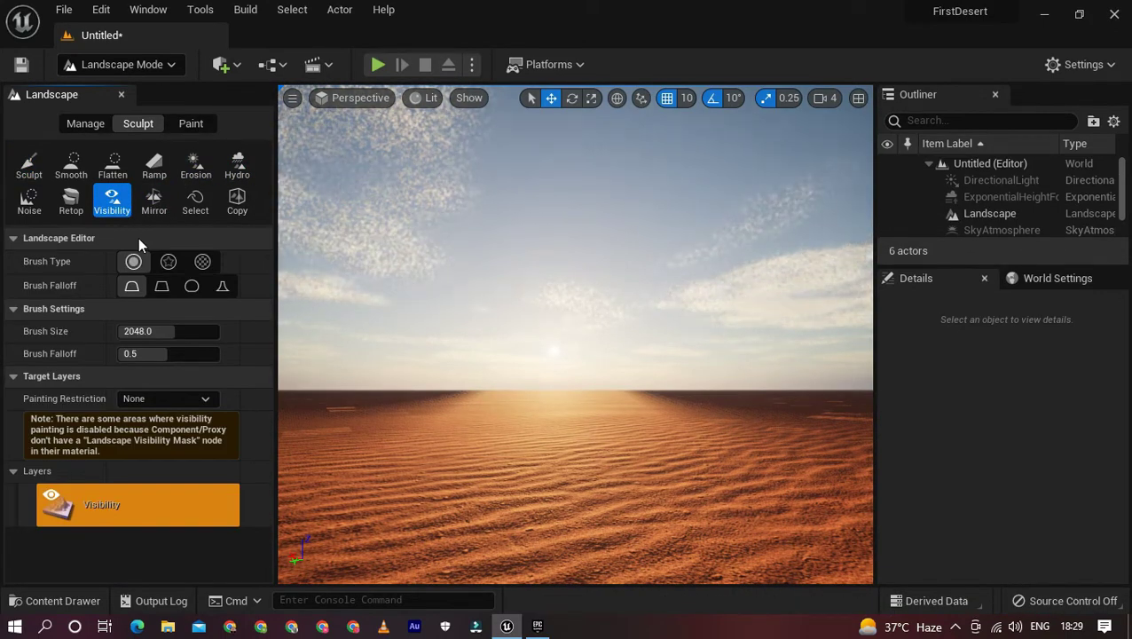
left_click(177, 398)
left_click(55, 419)
left_click(468, 492)
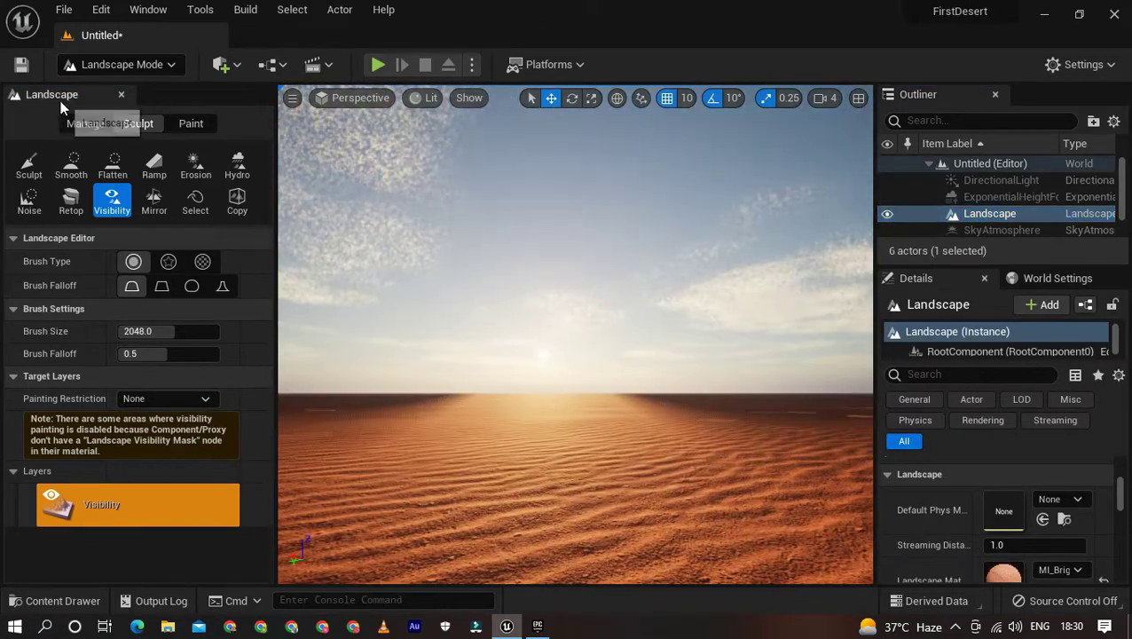
left_click(119, 64)
left_click(355, 325)
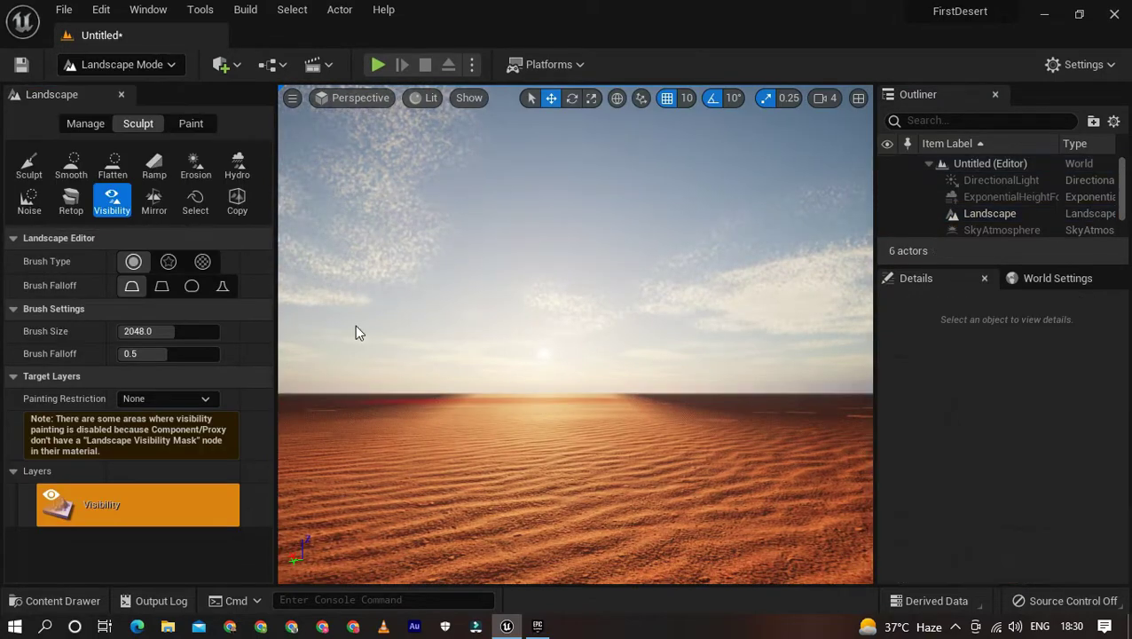
left_click(69, 169)
left_click(113, 165)
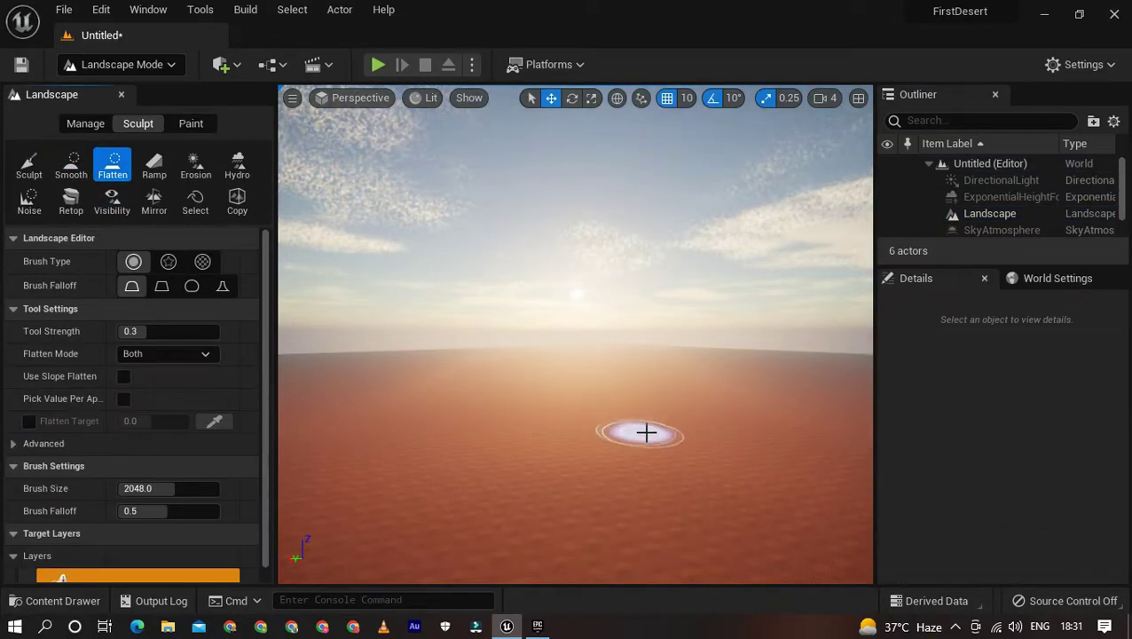
left_click(646, 391)
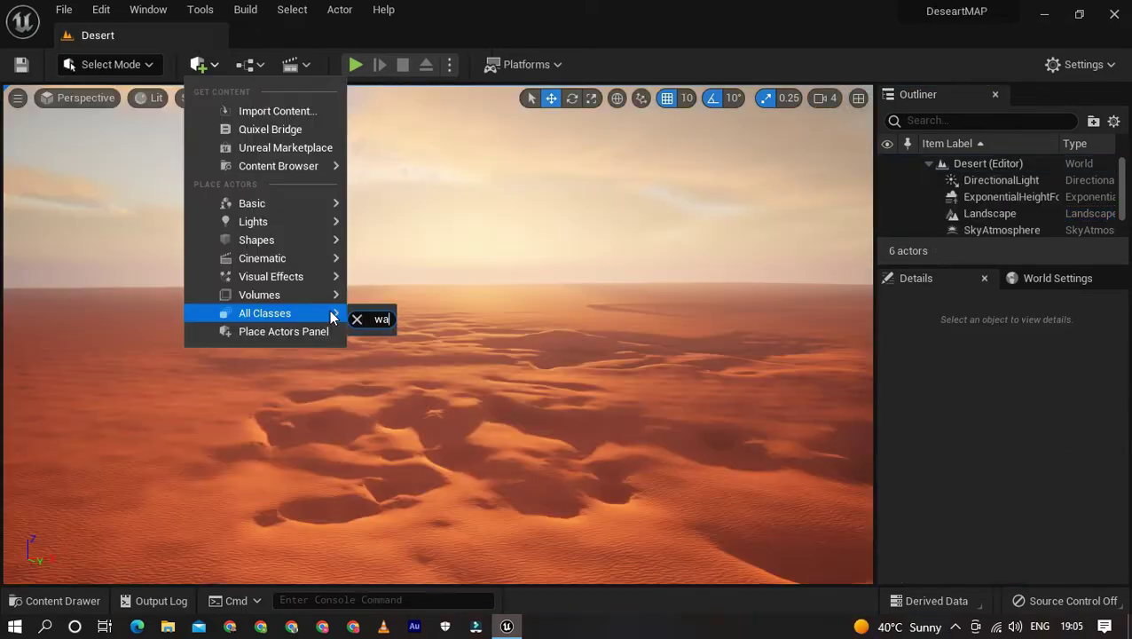
- Search 'water' in Plugins, enable the Water plugin, and restart the editor
left_click(62, 13)
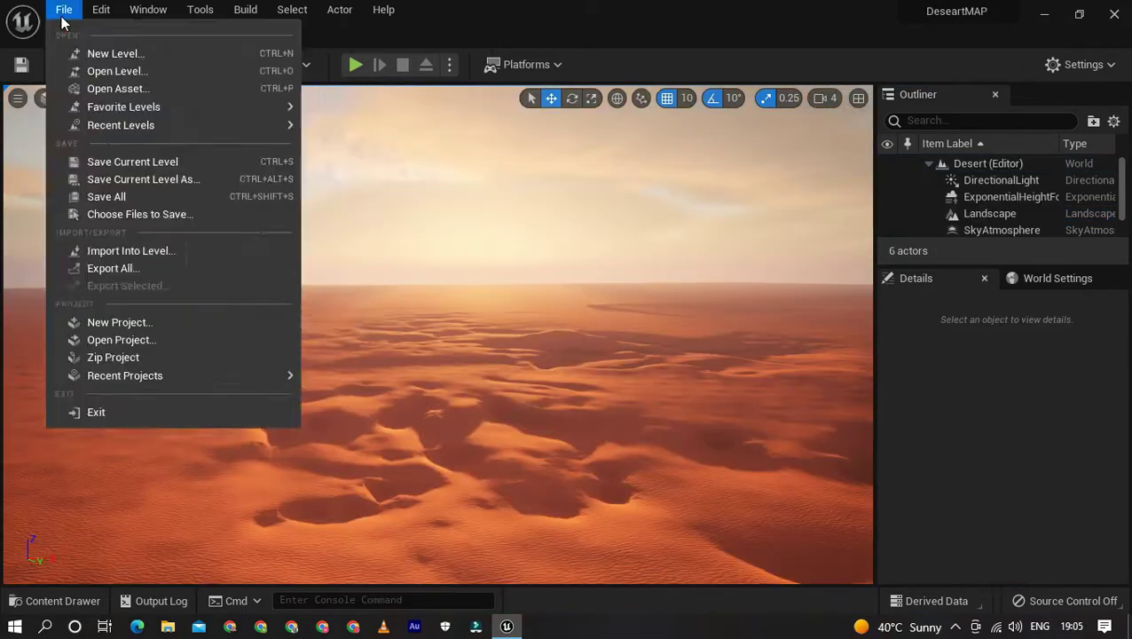
left_click(124, 274)
type("water")
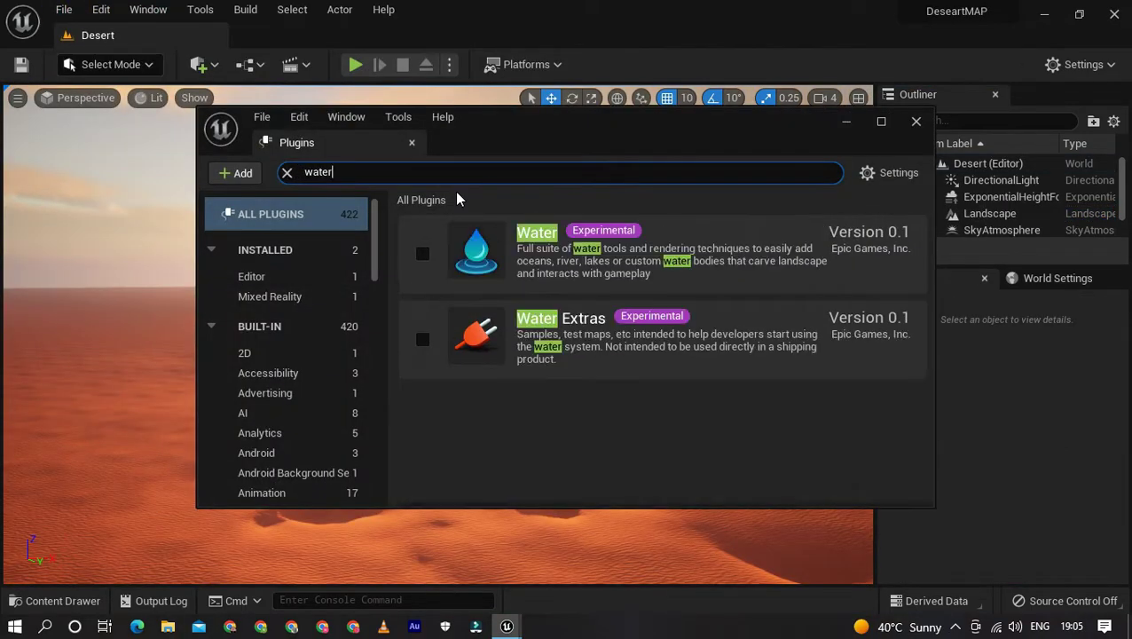
left_click(422, 254)
left_click(916, 121)
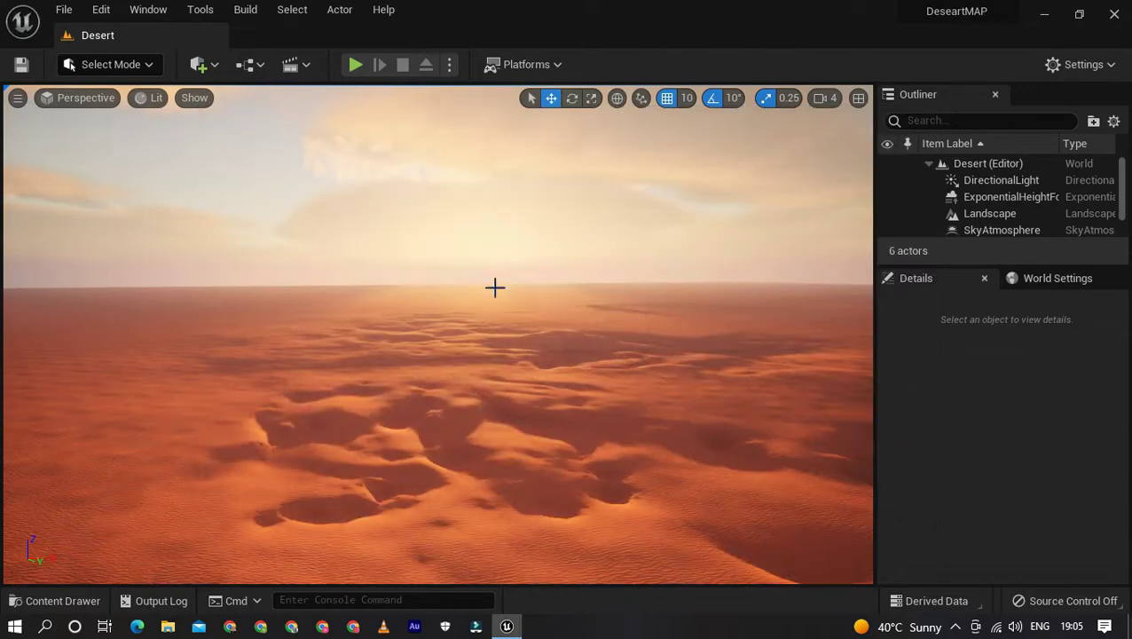
left_click(64, 10)
left_click(142, 280)
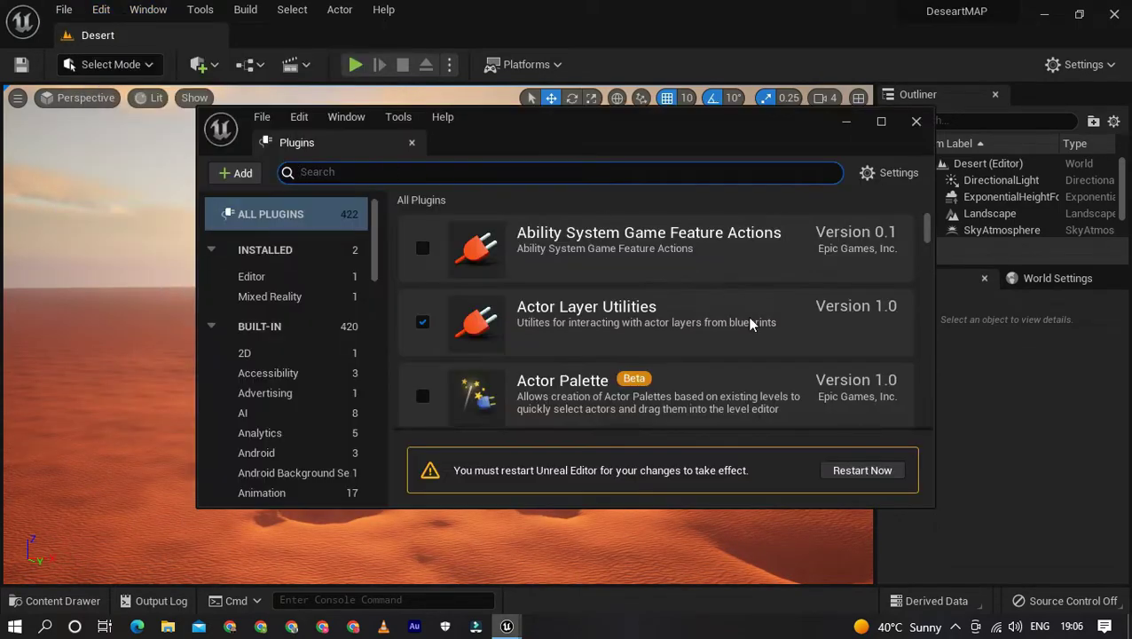
left_click(865, 472)
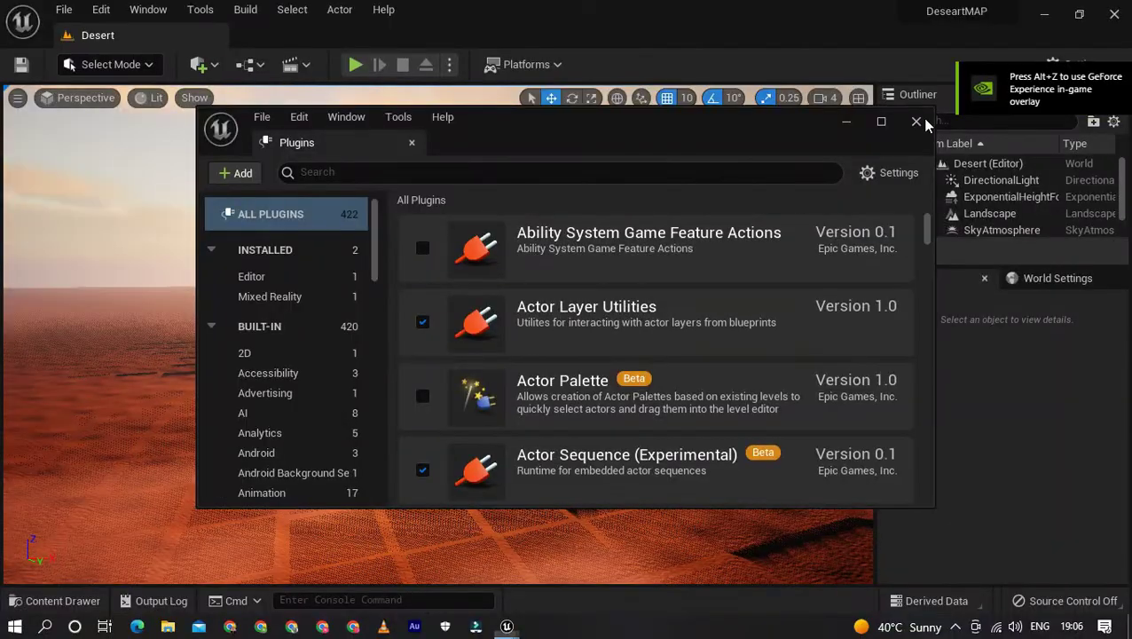
left_click(917, 121)
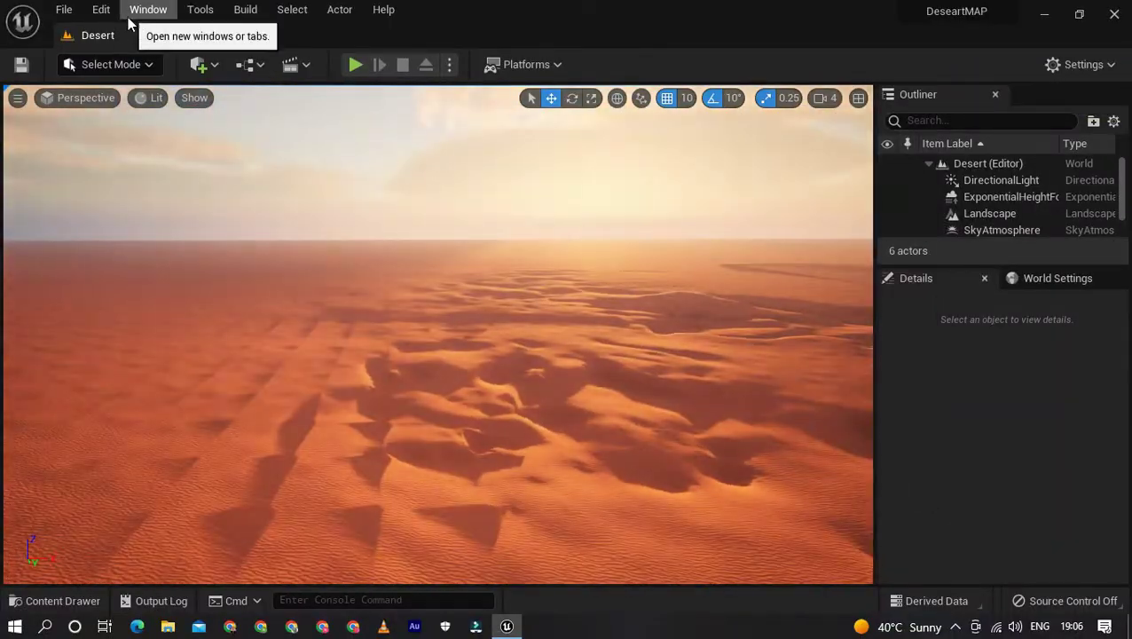
- Place a Water Body Lake in the dunes and orbit around to inspect it
left_click(199, 63)
type("water")
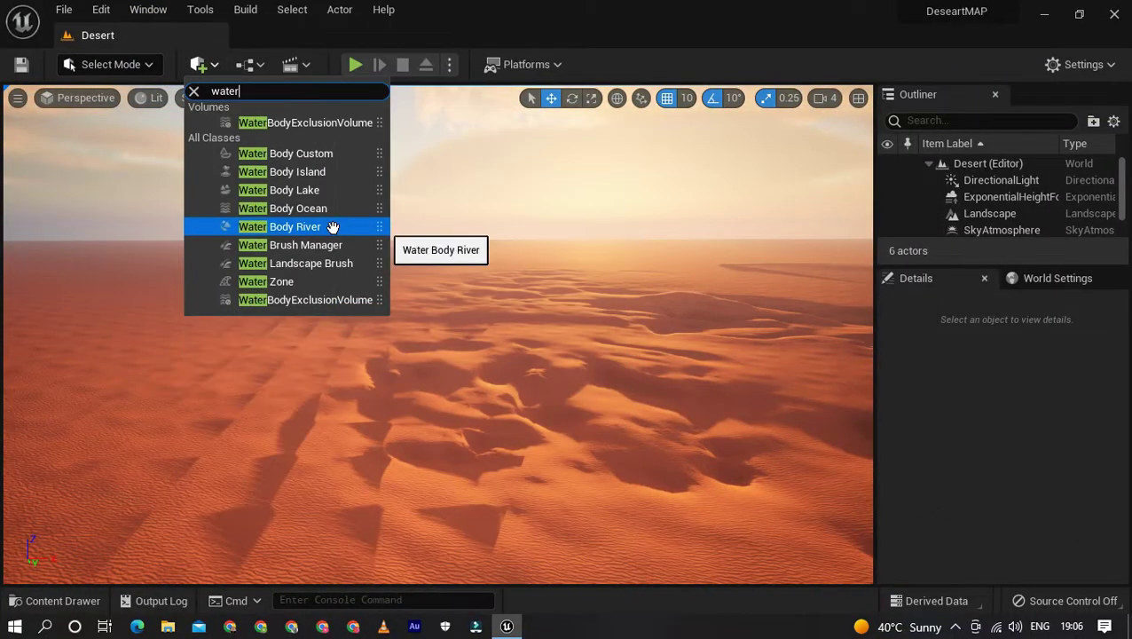
left_click(328, 195)
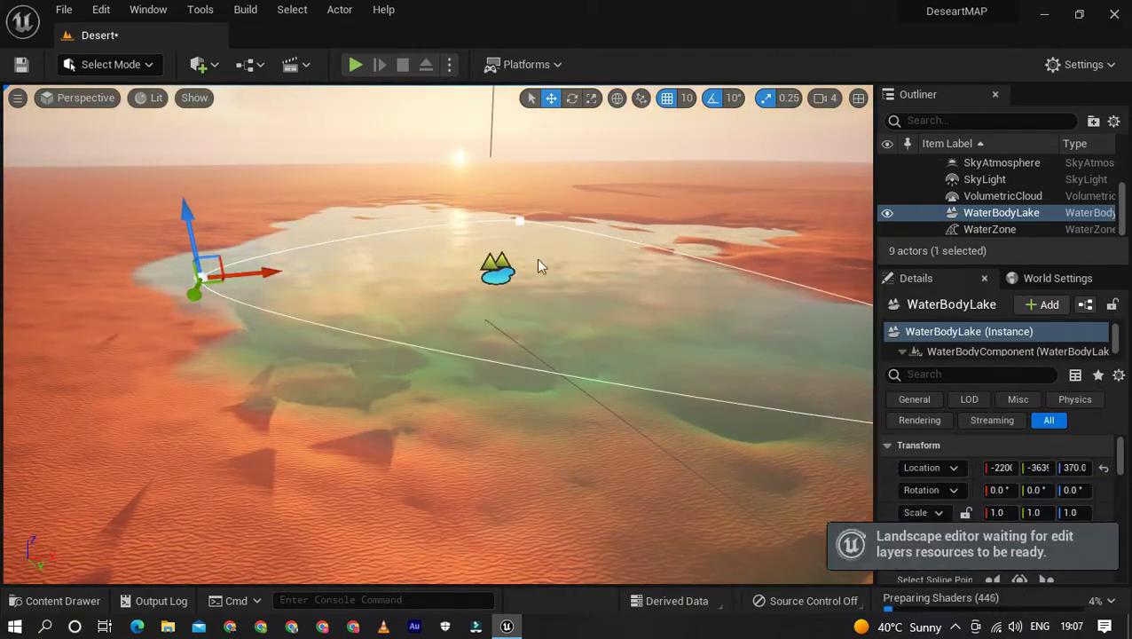
right_click_drag(539, 267, 608, 195)
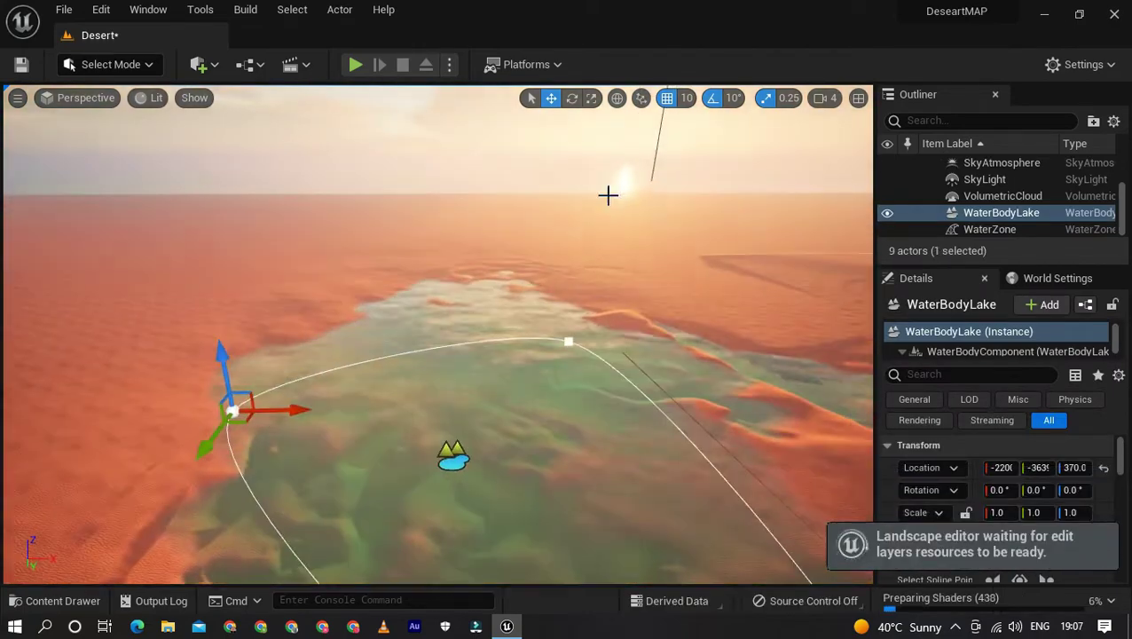
right_click_drag(519, 333, 565, 333)
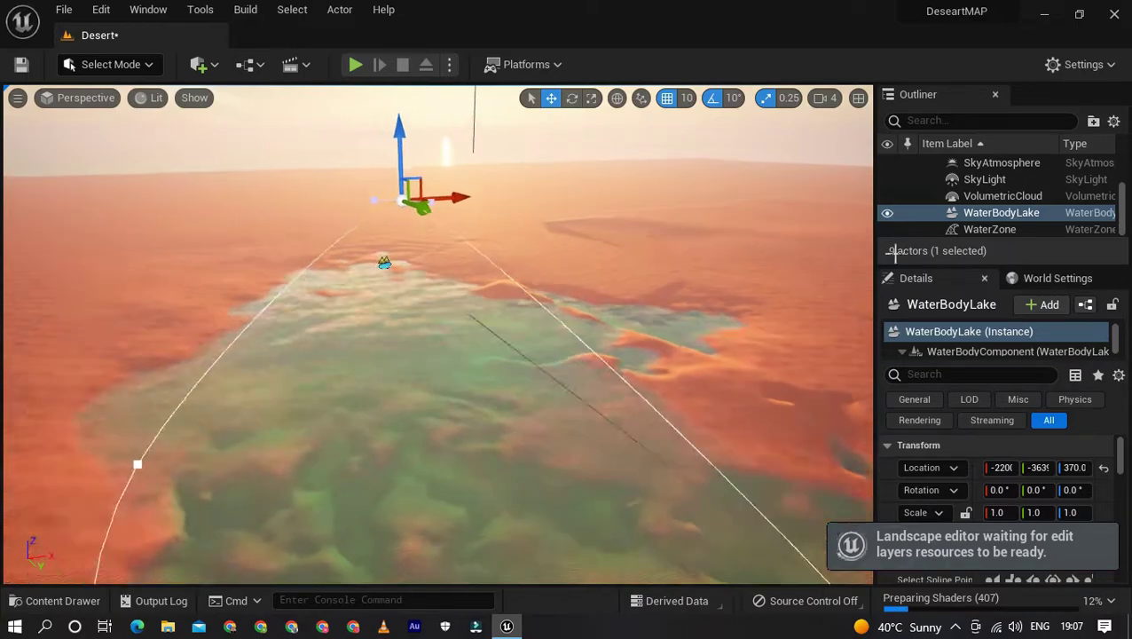
left_click_drag(744, 345, 435, 333)
right_click_drag(435, 333, 174, 178)
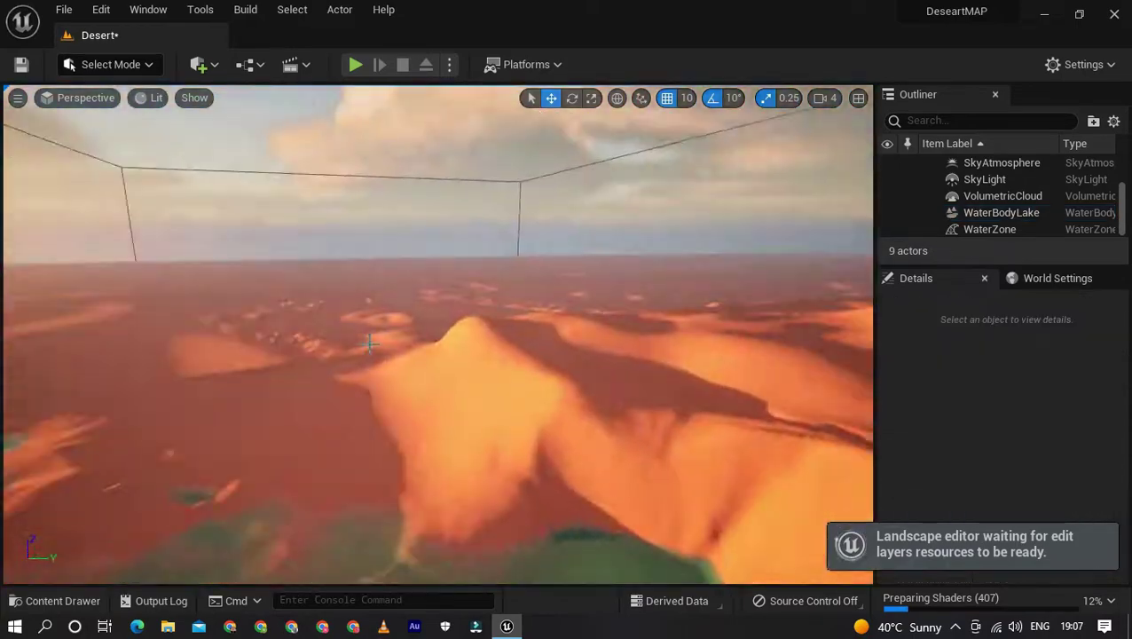
- Add a Water Body Island, drop it onto the ground, then delete it
left_click(199, 64)
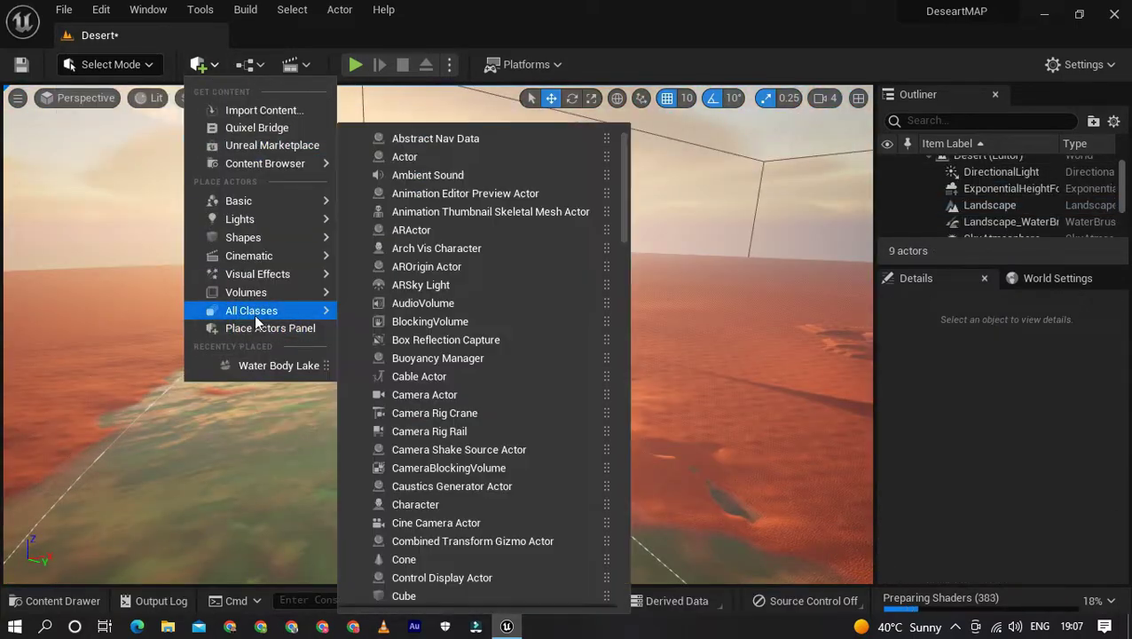
mouse_move(287, 313)
type("water")
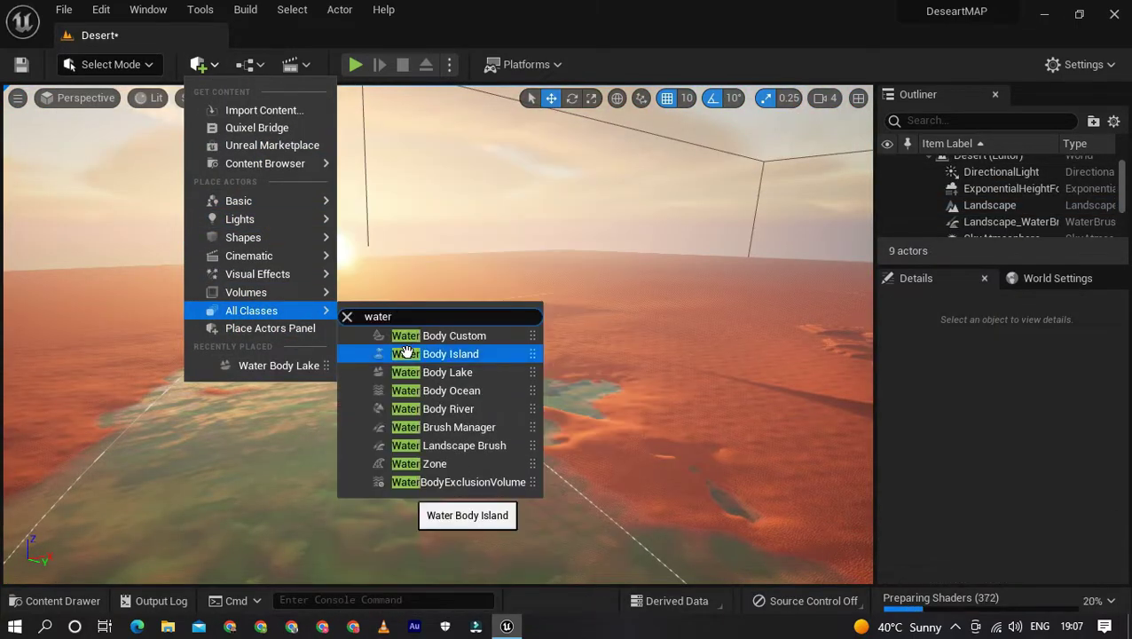
left_click(417, 355)
right_click_drag(565, 421, 639, 452)
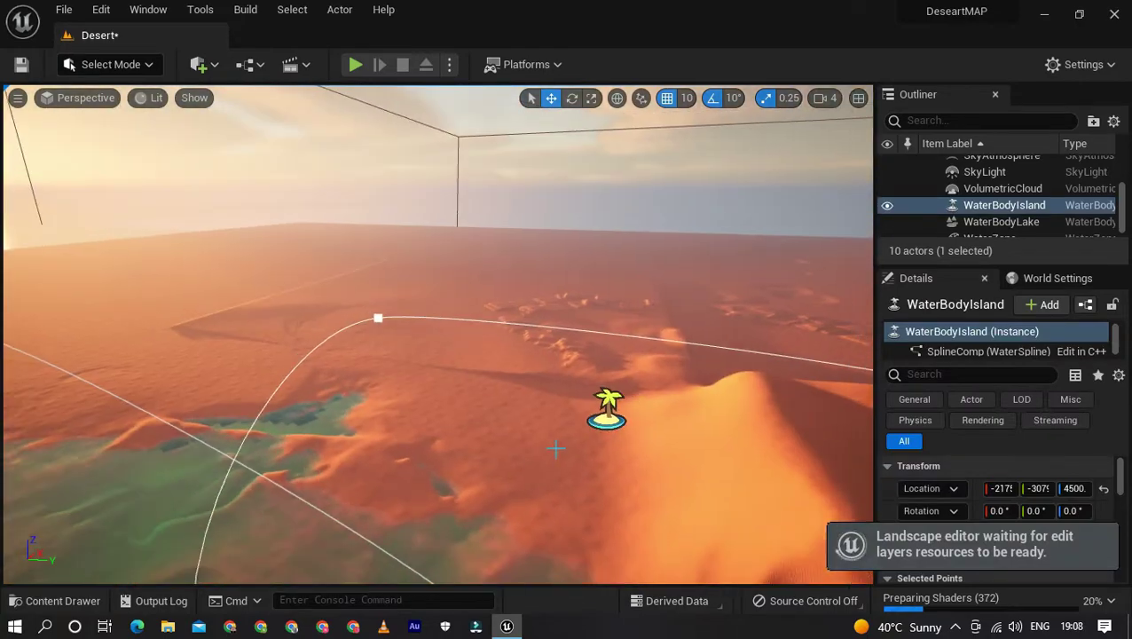
key("End")
right_click_drag(555, 449, 719, 357)
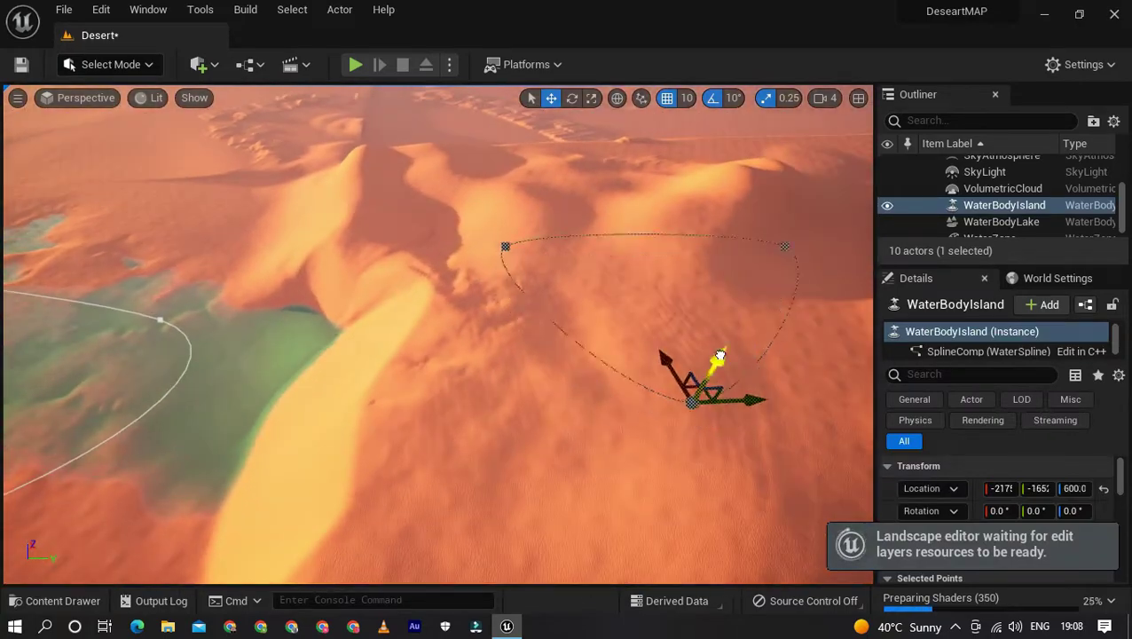
key("Delete")
key("shift+2")
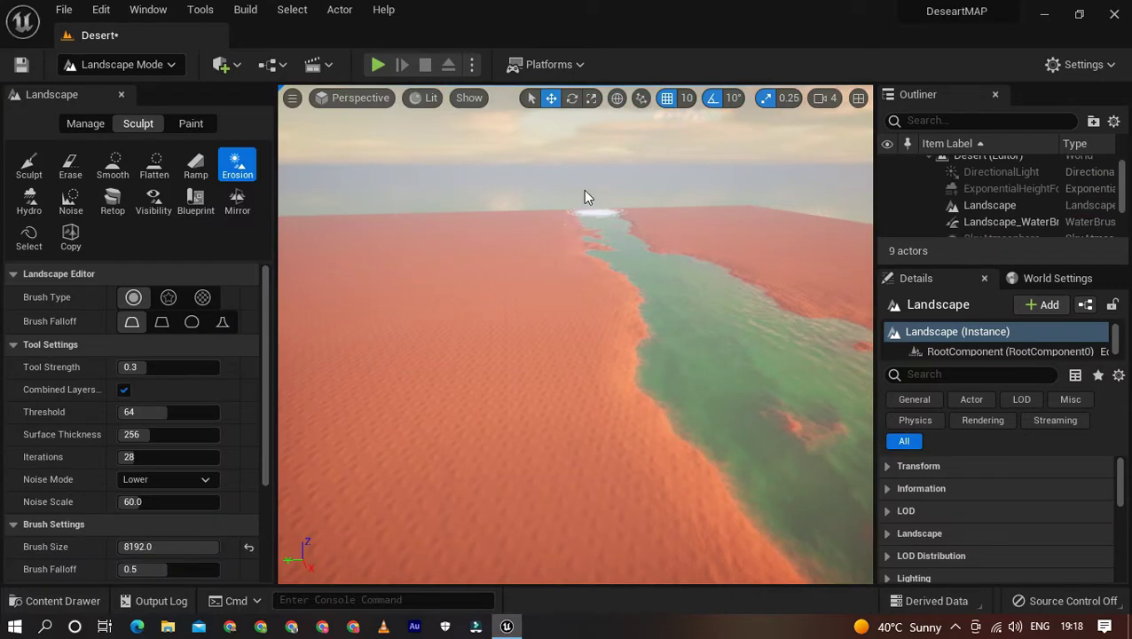
- Fly over the eroded dunes and lake channel toward the sunset, then return to Select mode
right_click_drag(598, 216, 567, 258)
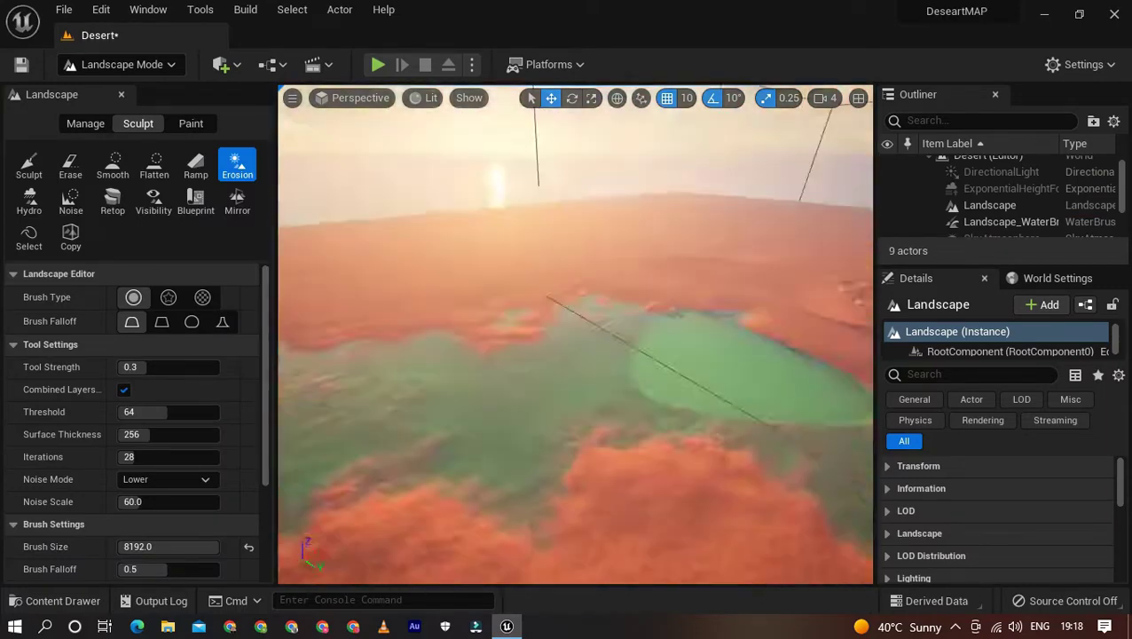
right_click_drag(393, 259, 482, 281)
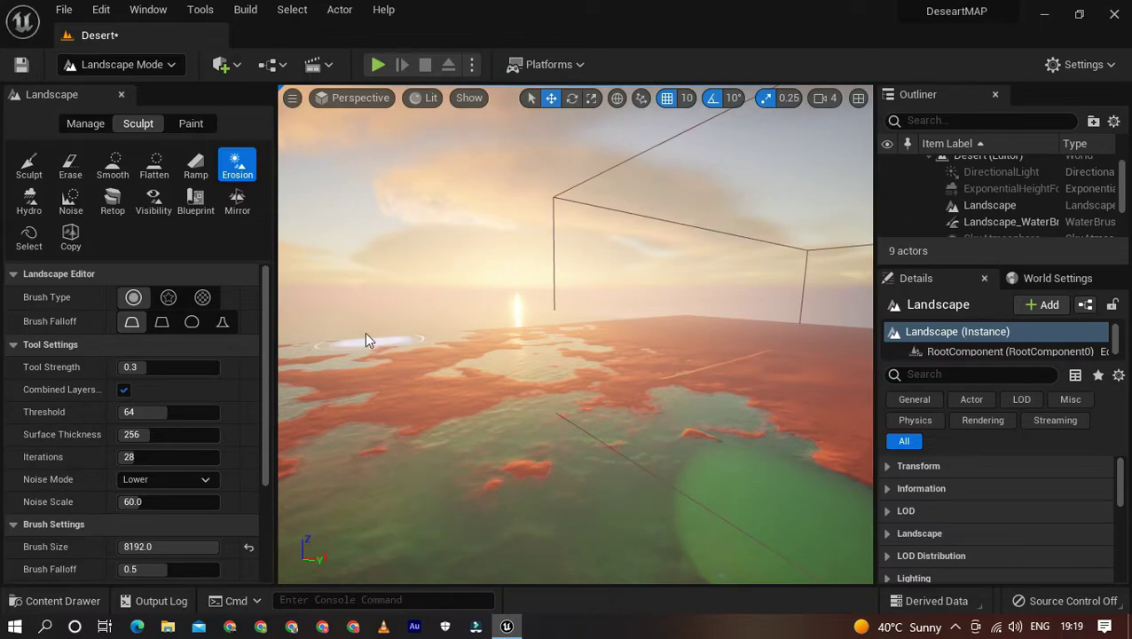
right_click_drag(736, 314, 735, 293)
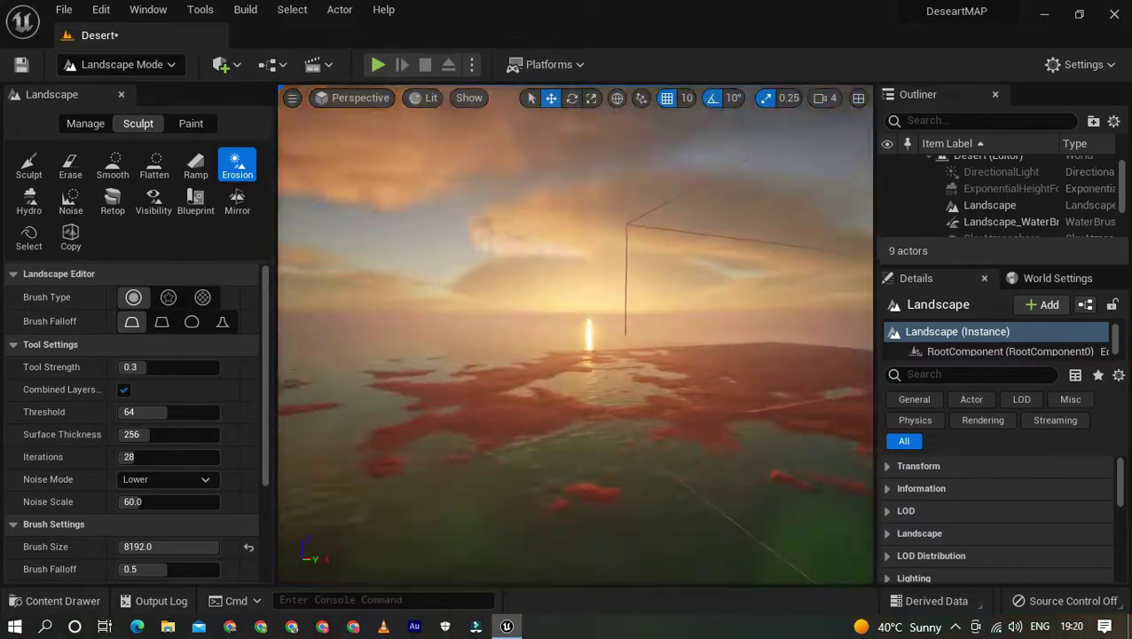
right_click_drag(640, 317, 641, 317)
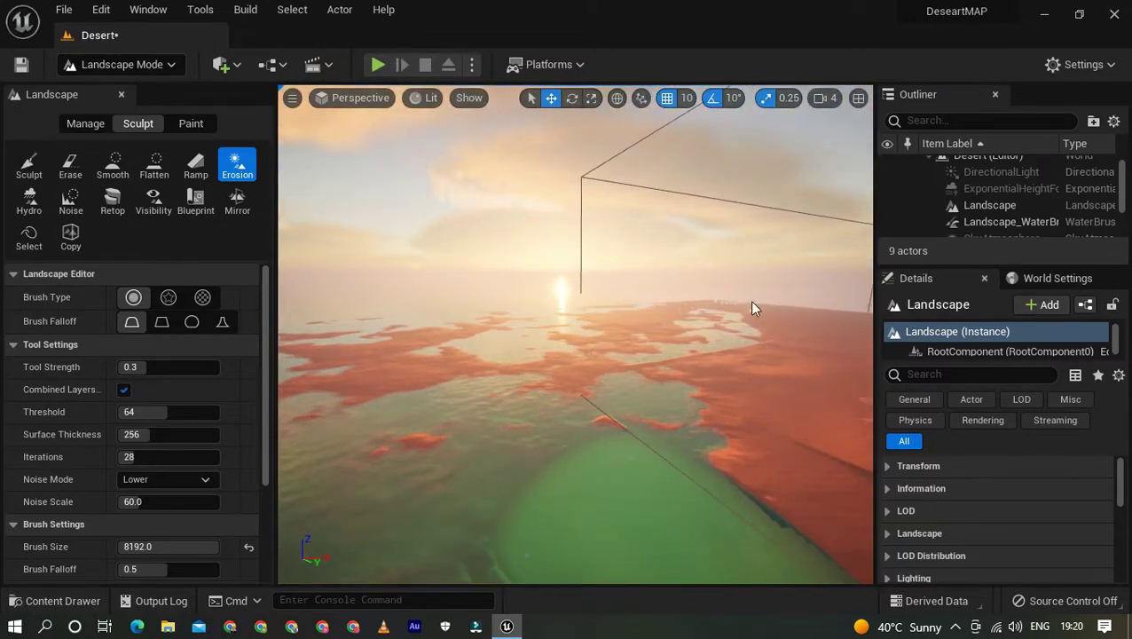
right_click_drag(818, 371, 818, 371)
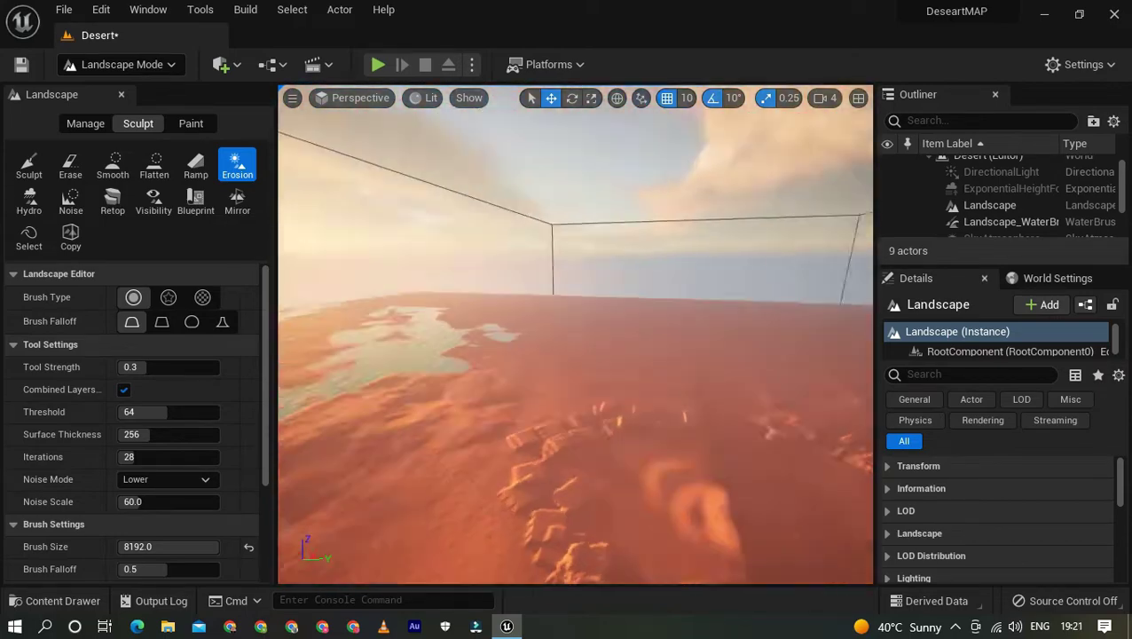
right_click_drag(485, 353, 566, 157)
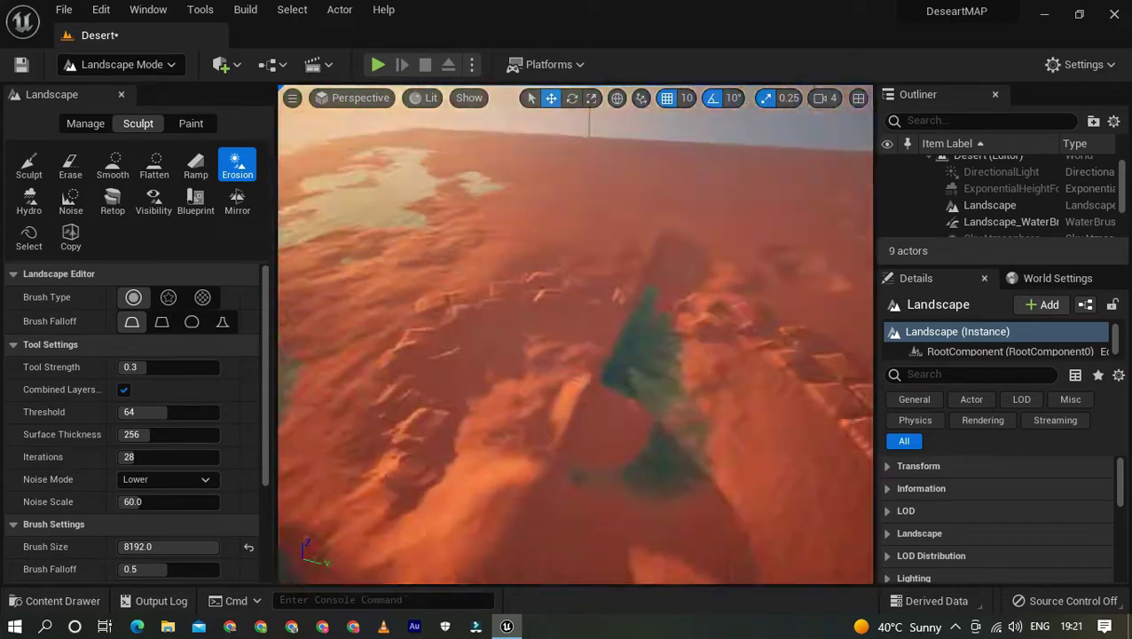
right_click_drag(557, 200, 576, 255)
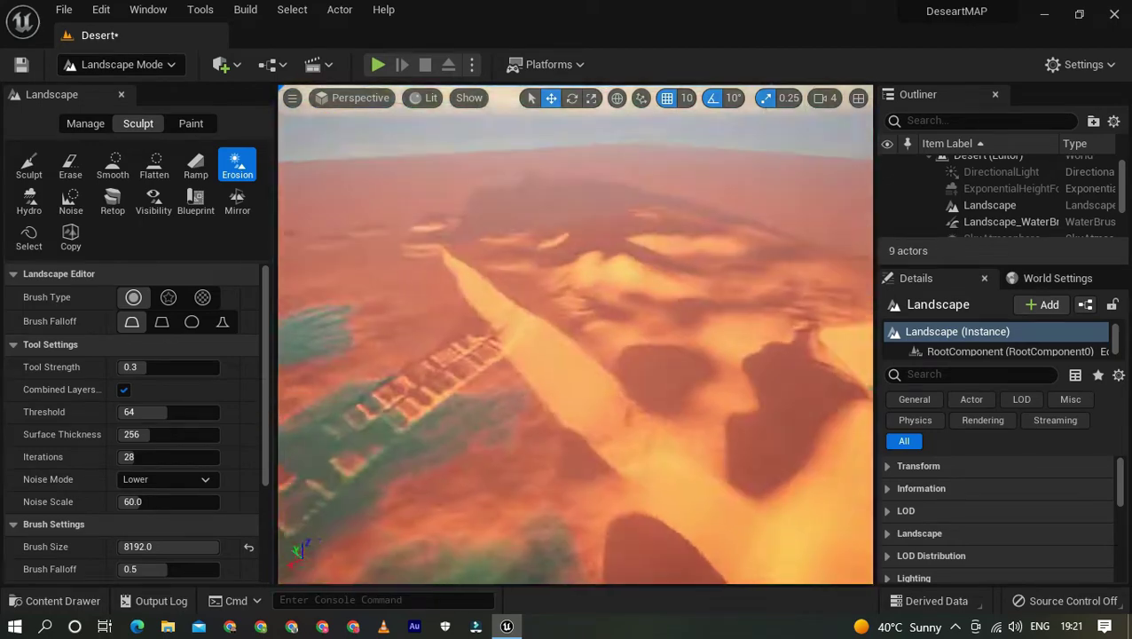
mouse_move(493, 290)
right_mouse_down()
mouse_move(501, 242)
mouse_move(657, 261)
right_mouse_up()
right_click_drag(534, 257, 513, 337)
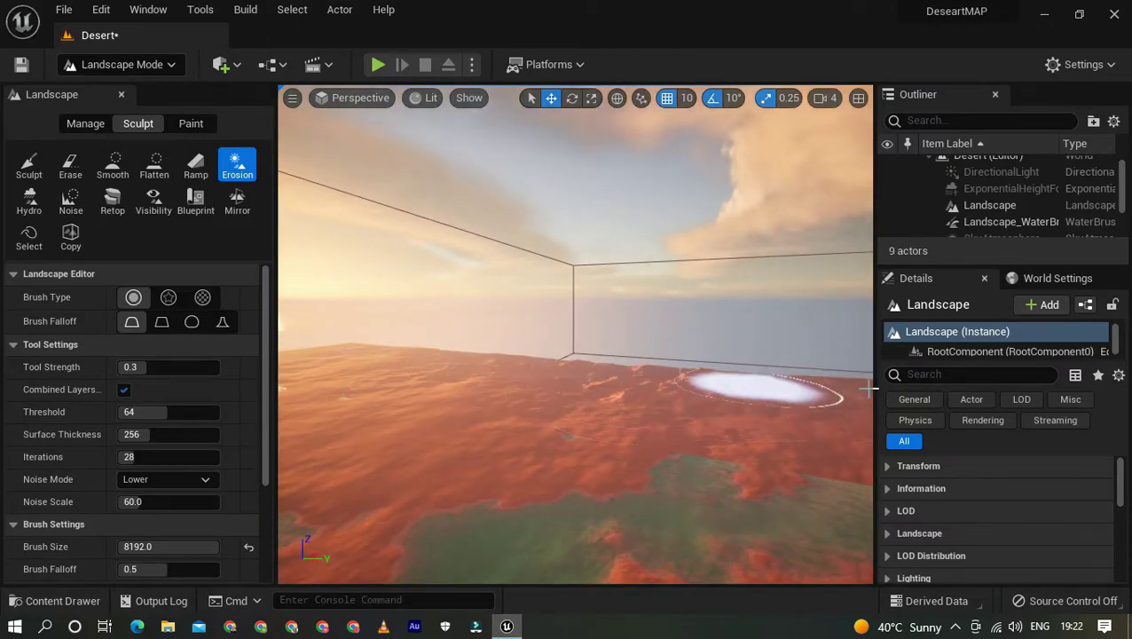
right_click_drag(549, 349, 549, 349)
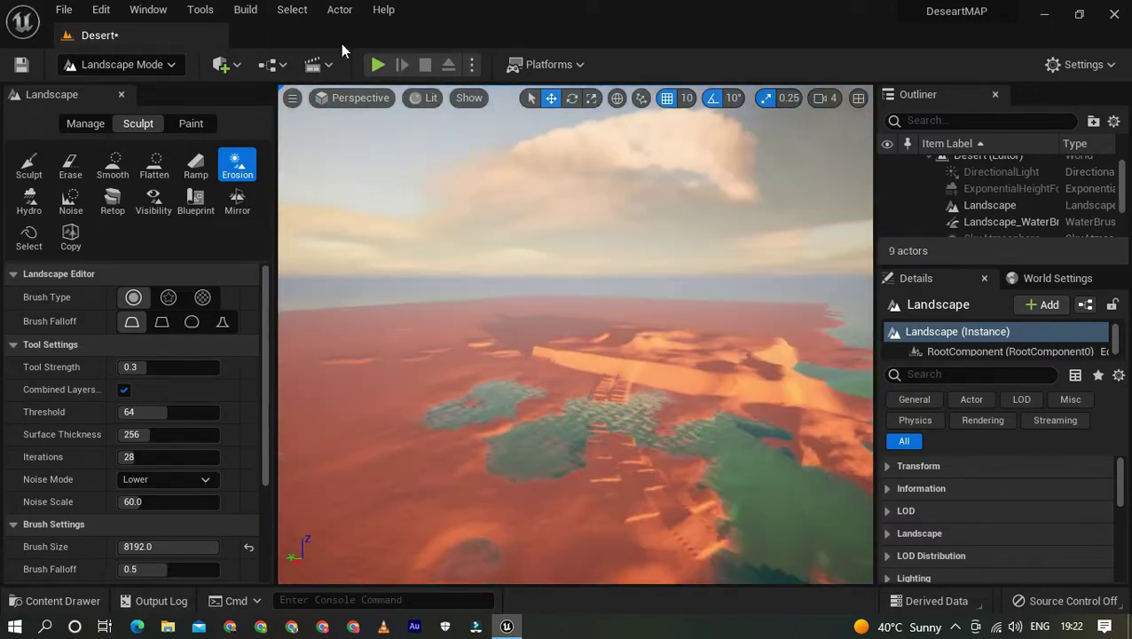
key("shift+1")
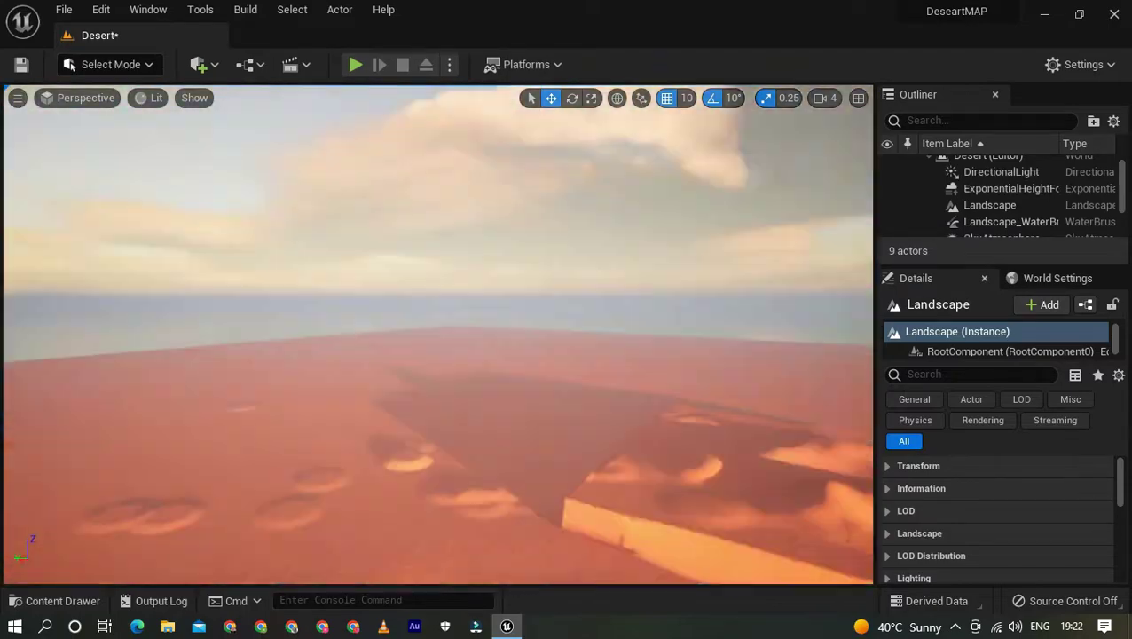
- Split into four views and frame the SportsCar_CtrlRig_Take1 sequence in the orthographic panes
right_click_drag(550, 349, 356, 127)
left_click(355, 64)
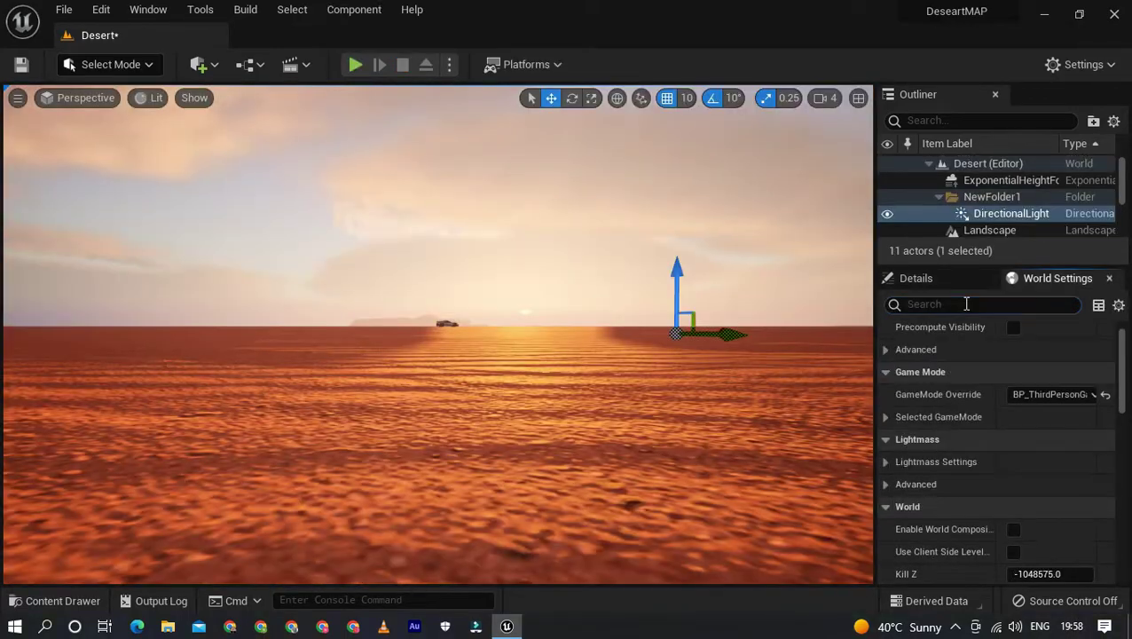
type("s")
left_click(916, 277)
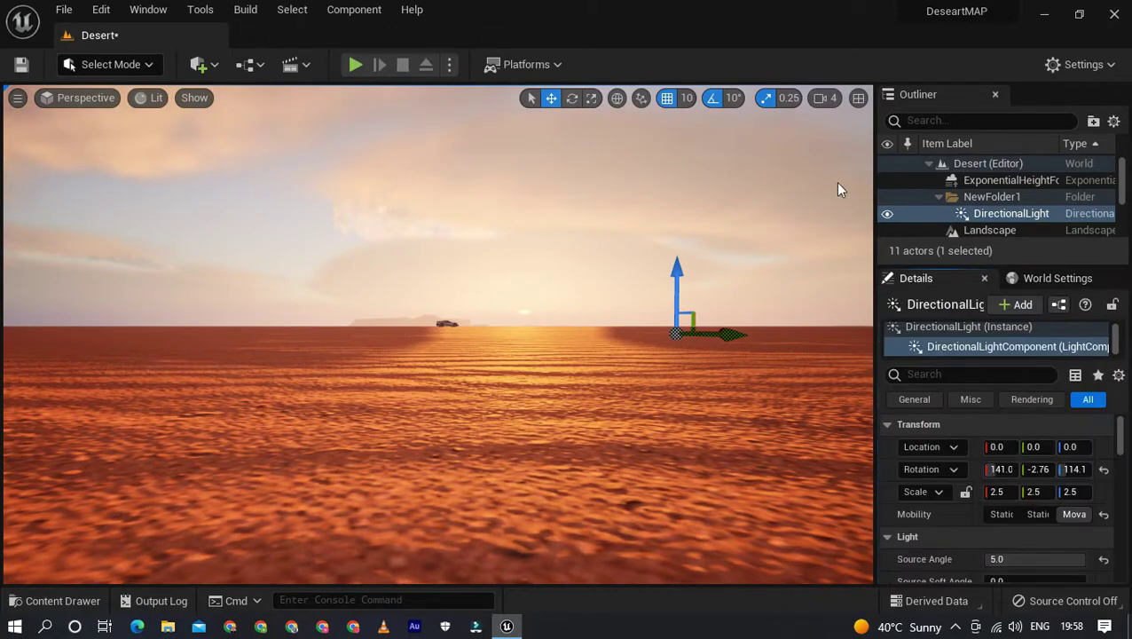
left_click(858, 97)
mouse_move(745, 218)
right_mouse_down()
mouse_move(466, 250)
mouse_move(602, 284)
right_mouse_up()
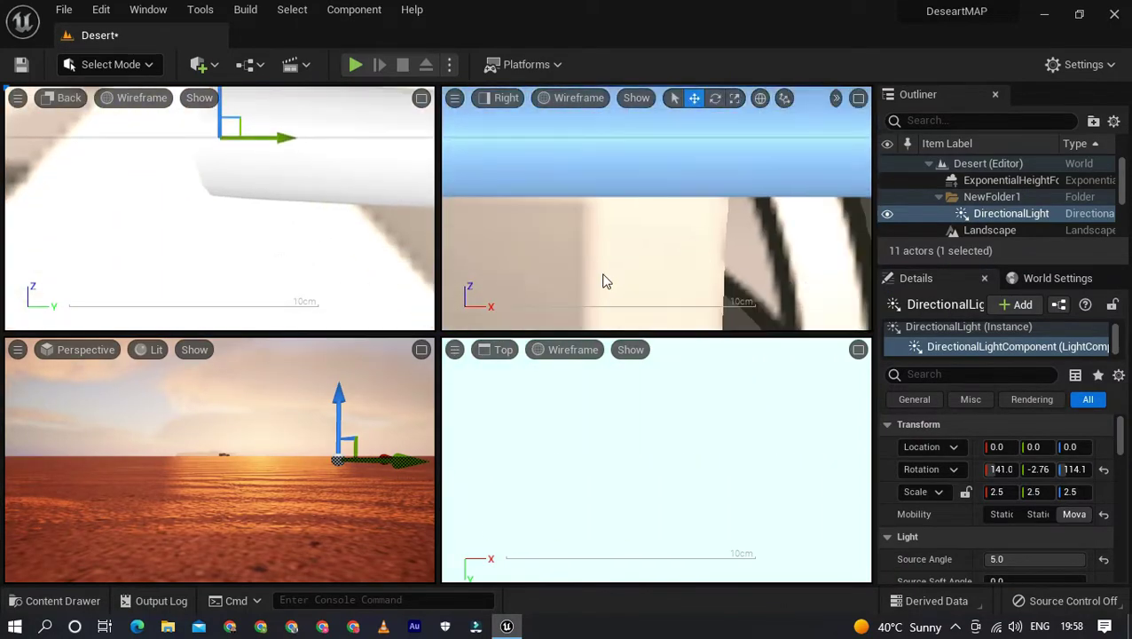
left_click(631, 209)
left_click(678, 247)
key("f")
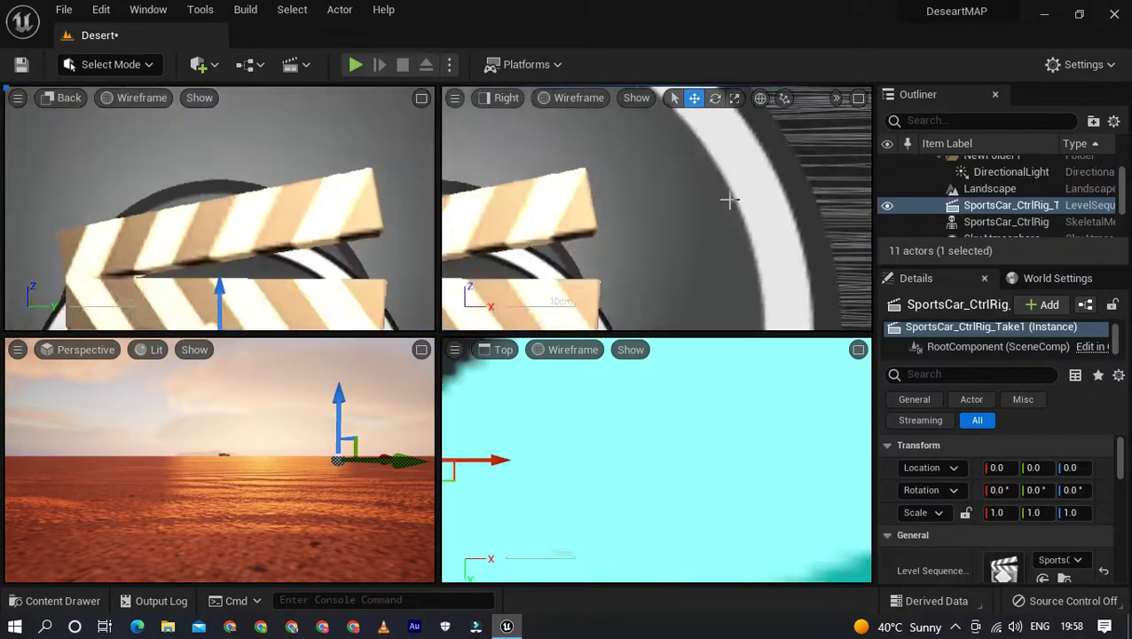
- Clear the selection and make the Perspective viewport fill the editor
scroll(684, 236, "down", 3)
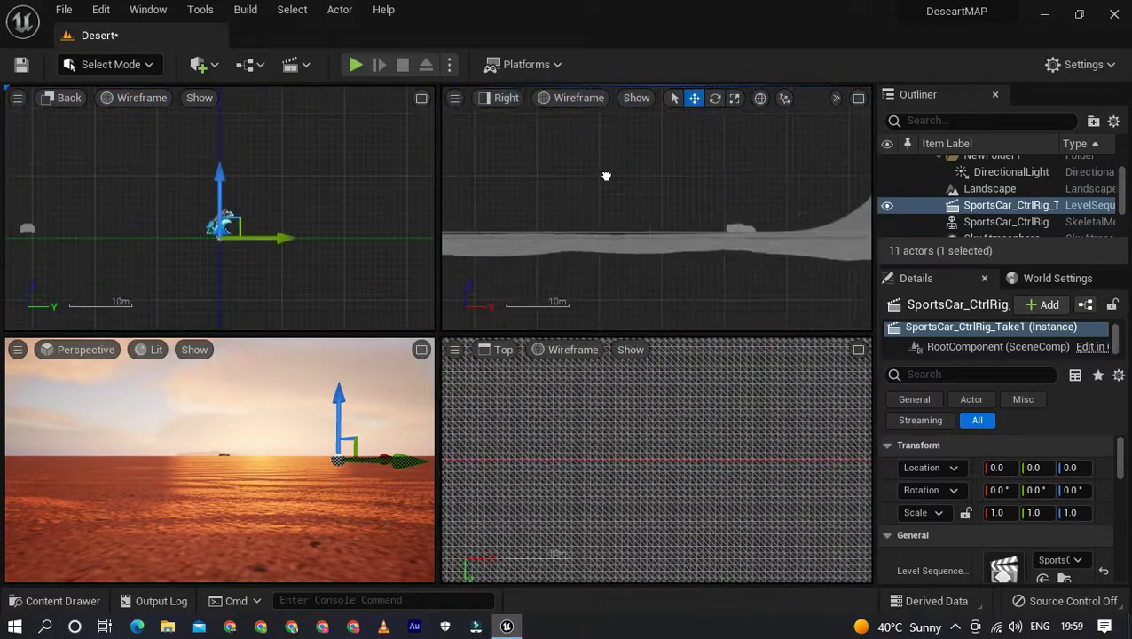
scroll(753, 210, "up", 3)
scroll(750, 539, "up", 2)
left_click(216, 200)
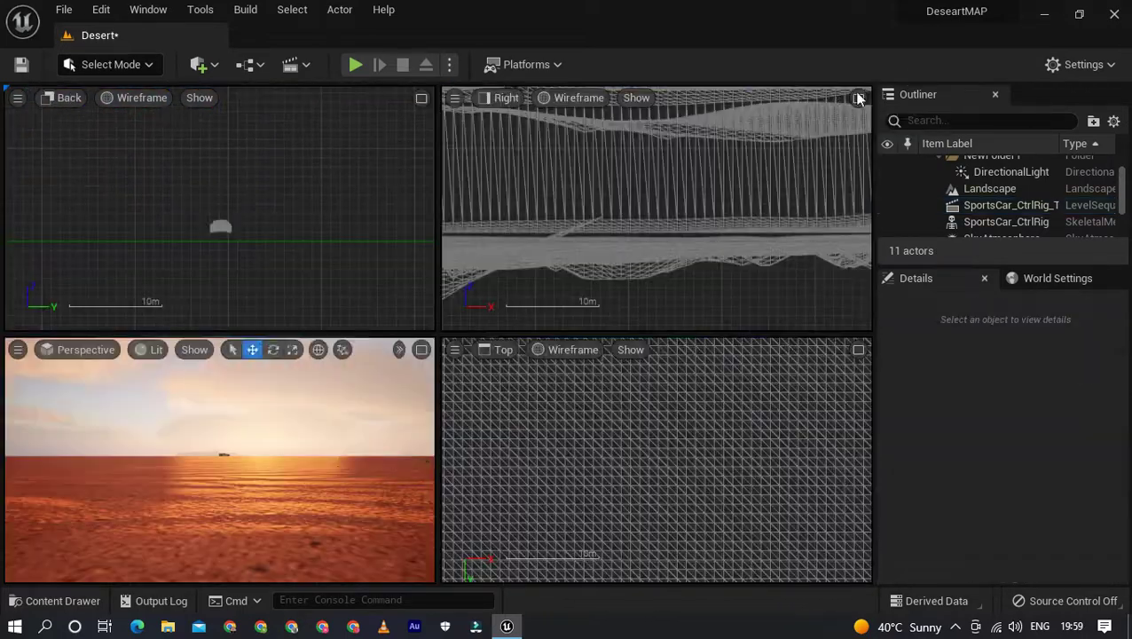
left_click(858, 97)
left_click(858, 98)
left_click(419, 351)
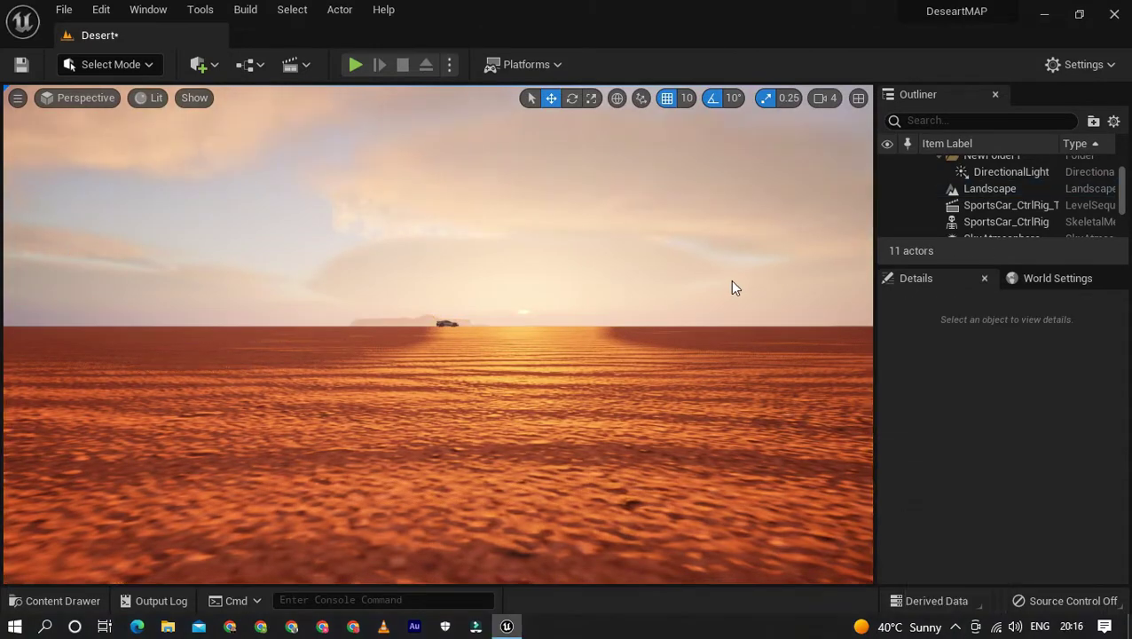
- Go fullscreen, play the level, and run the mannequin across the sand with W
key("F11")
key("alt+p")
key("Escape")
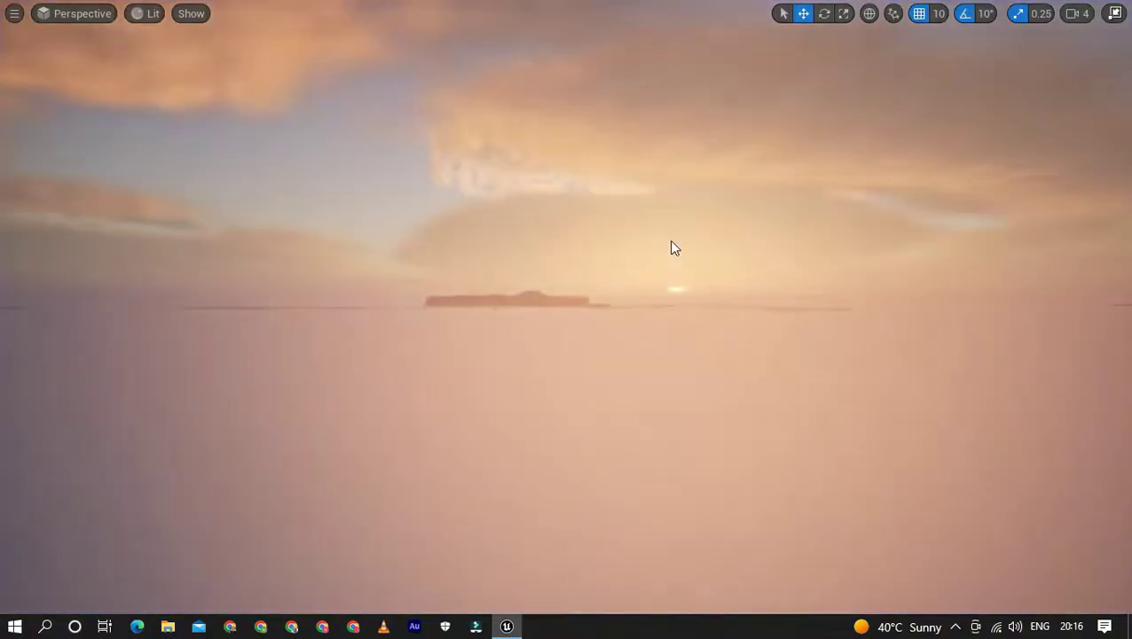
key("alt+p")
left_click(740, 322)
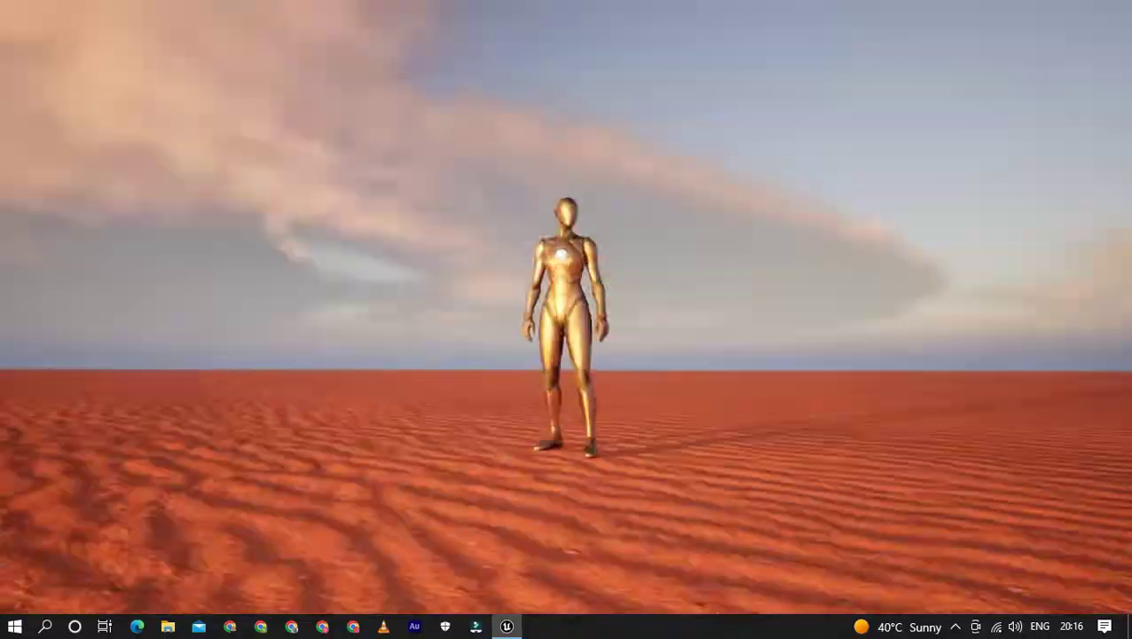
key("w")
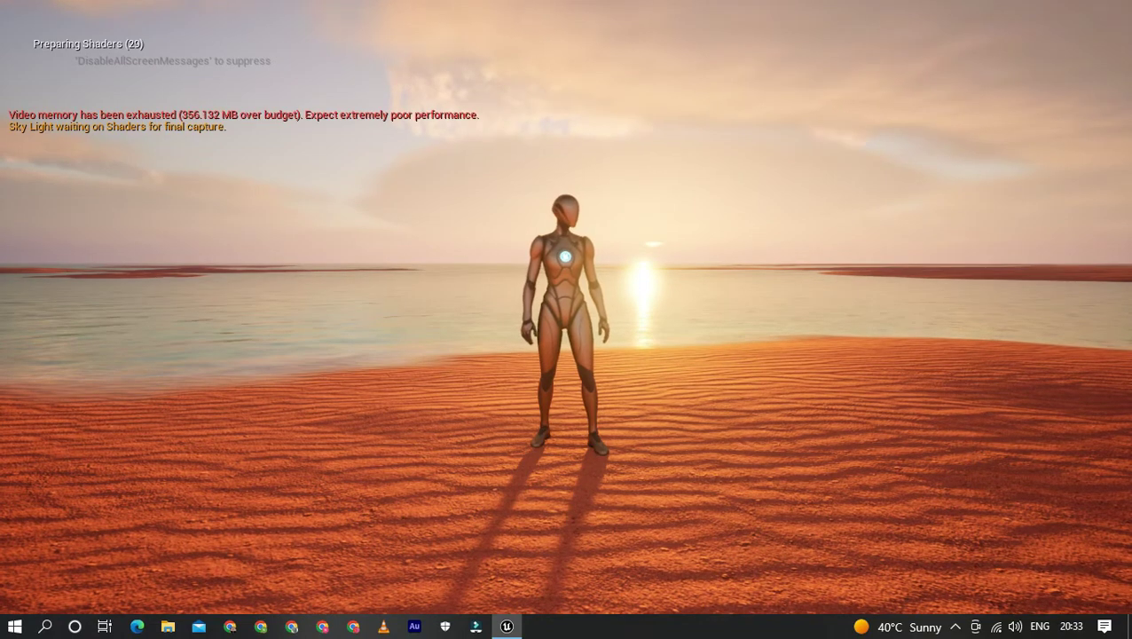
- End Play in Editor and pan the editor view across the green lake toward the setting sun
key("Escape")
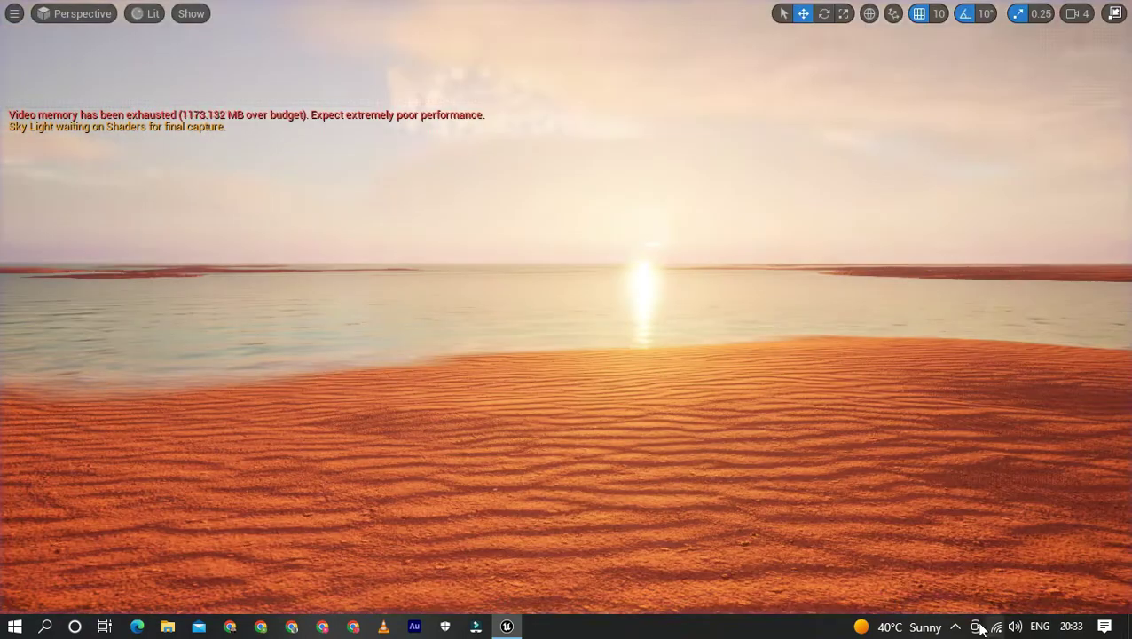
mouse_move(858, 512)
right_mouse_down()
mouse_move(857, 400)
mouse_move(857, 532)
mouse_move(857, 462)
mouse_move(799, 390)
mouse_move(789, 355)
mouse_move(781, 470)
mouse_move(781, 408)
mouse_move(826, 444)
mouse_move(826, 515)
mouse_move(829, 404)
mouse_move(830, 440)
mouse_move(830, 413)
mouse_move(830, 435)
mouse_move(830, 417)
mouse_move(741, 430)
mouse_move(767, 439)
right_mouse_up()
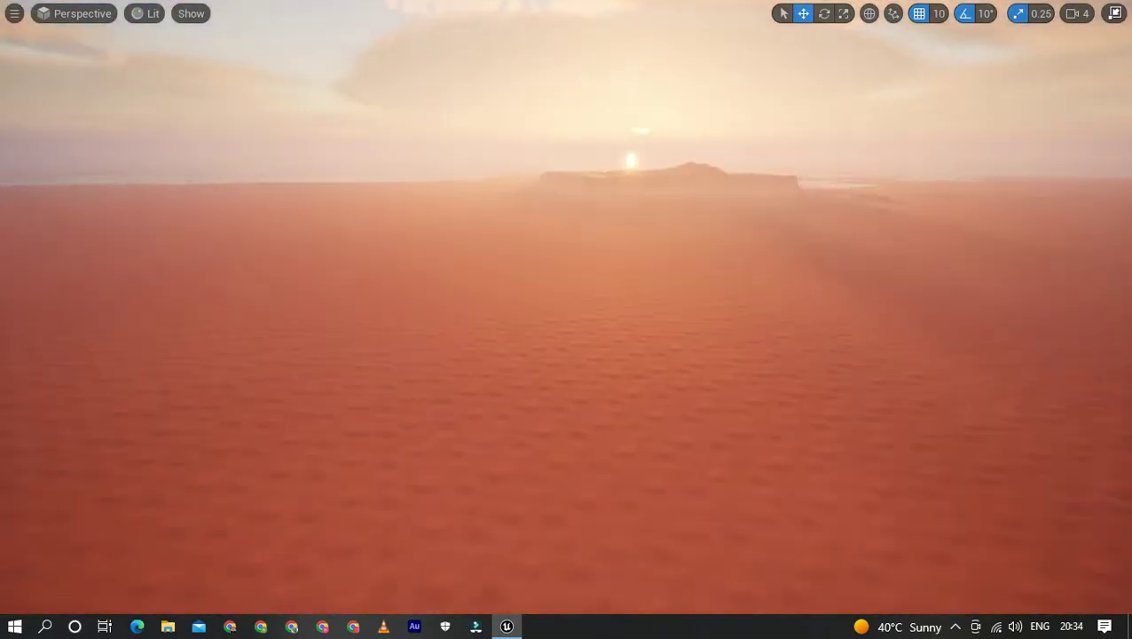